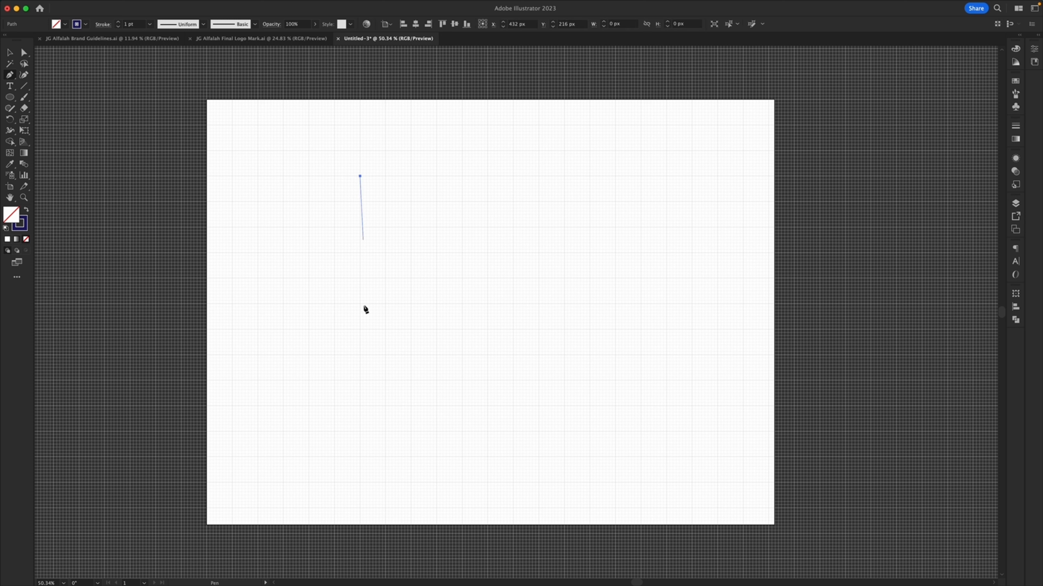
# Finish a straight vertical line 792 px tall on the artboard and deselect it
pyautogui.click(366, 460)
pyautogui.press('v')
pyautogui.click(458, 359)
# Duplicate the vertical line sideways at 72 px intervals to make a row of ten parallel lines
pyautogui.moveTo(360, 323); pyautogui.dragTo(386, 327)
pyautogui.press('super+d')
pyautogui.press('super+d')
pyautogui.press('super+d')
pyautogui.press('super+d')
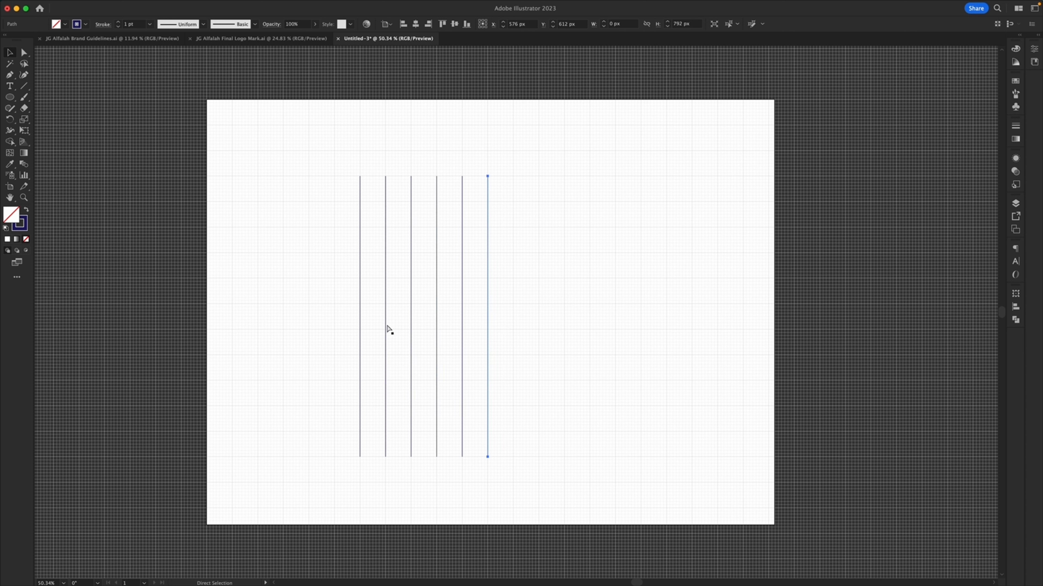
pyautogui.press('super+d')
pyautogui.press('super+d')
pyautogui.press('super+d')
pyautogui.press('super+d')
pyautogui.press('v')
pyautogui.click(655, 225)
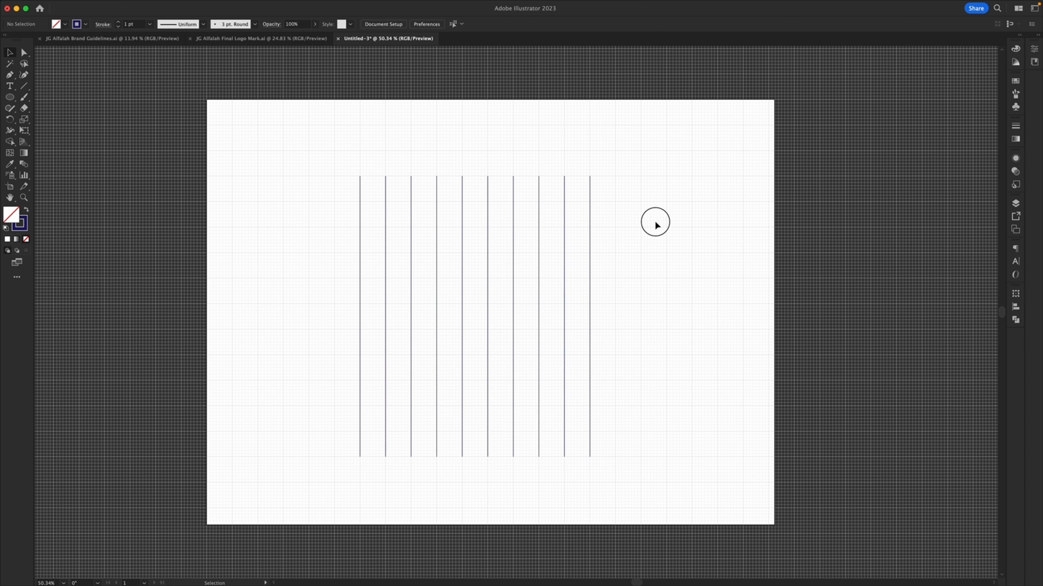
# Select all ten vertical lines and add rotated copies of them as horizontal and 45° diagonal line sets
pyautogui.moveTo(655, 225); pyautogui.dragTo(329, 262)
pyautogui.press('a')
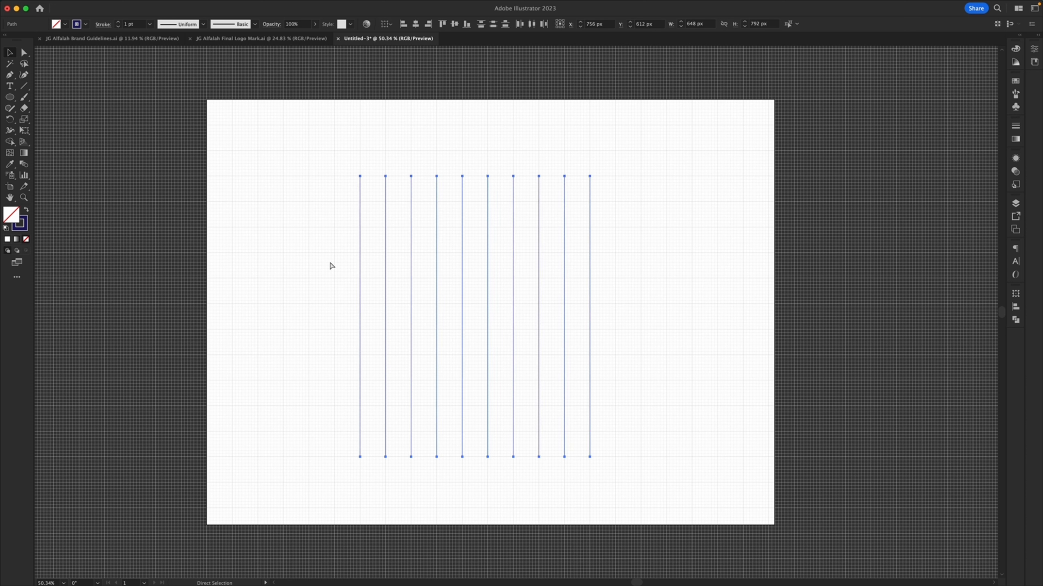
pyautogui.moveTo(575, 177); pyautogui.dragTo(435, 244)
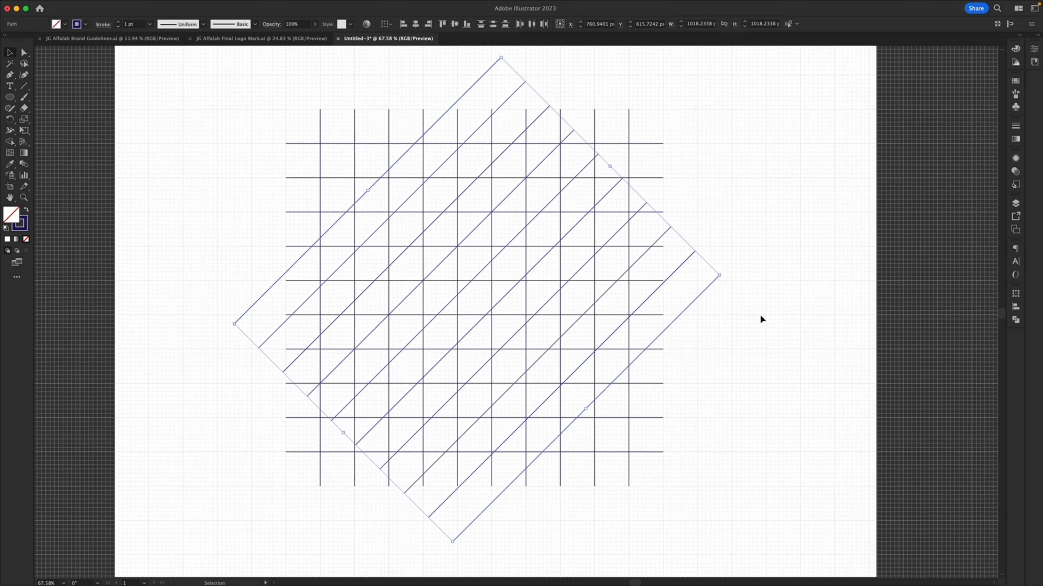
# Rotate a copy of the diagonal lines by 90° and shift it slightly into alignment with the grid intersections
pyautogui.moveTo(721, 278)
pyautogui.mouseDown()
pyautogui.moveTo(703, 254)
pyautogui.moveTo(473, 182)
pyautogui.moveTo(456, 186)
pyautogui.mouseUp()
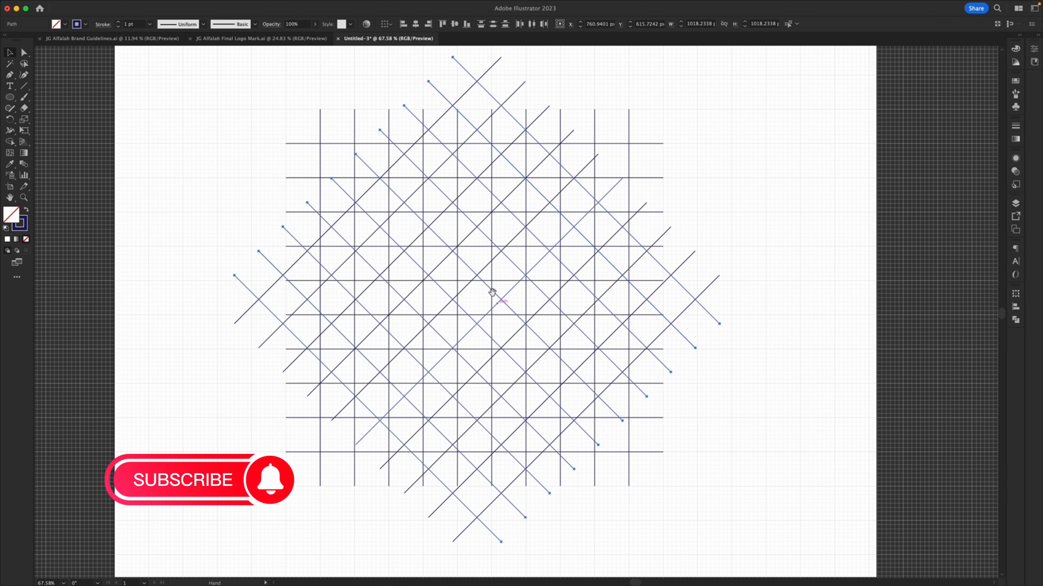
pyautogui.scroll(5, 491, 293)
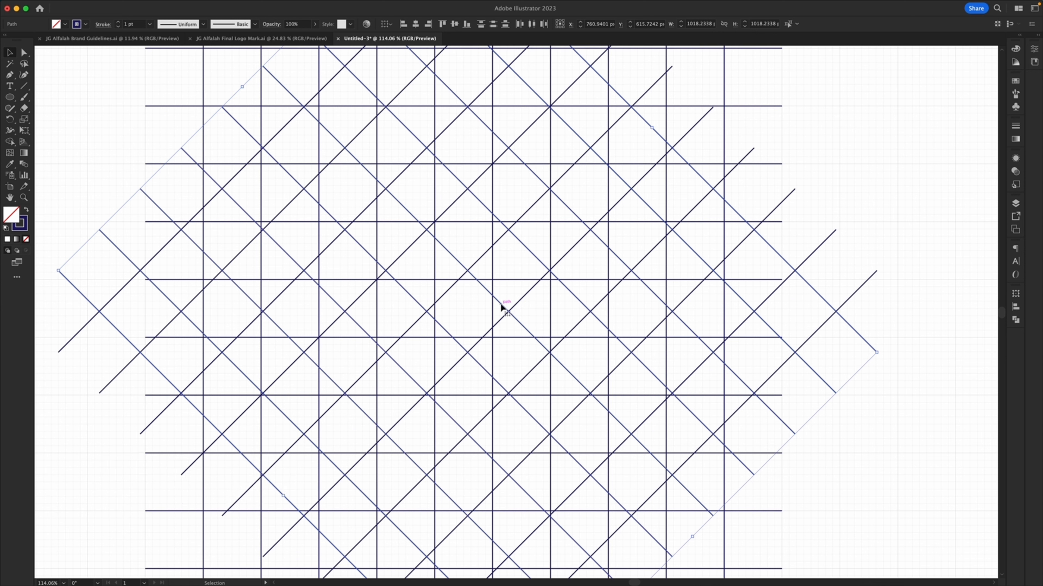
pyautogui.moveTo(500, 306); pyautogui.dragTo(508, 300)
pyautogui.press('super+0')
pyautogui.click(731, 191)
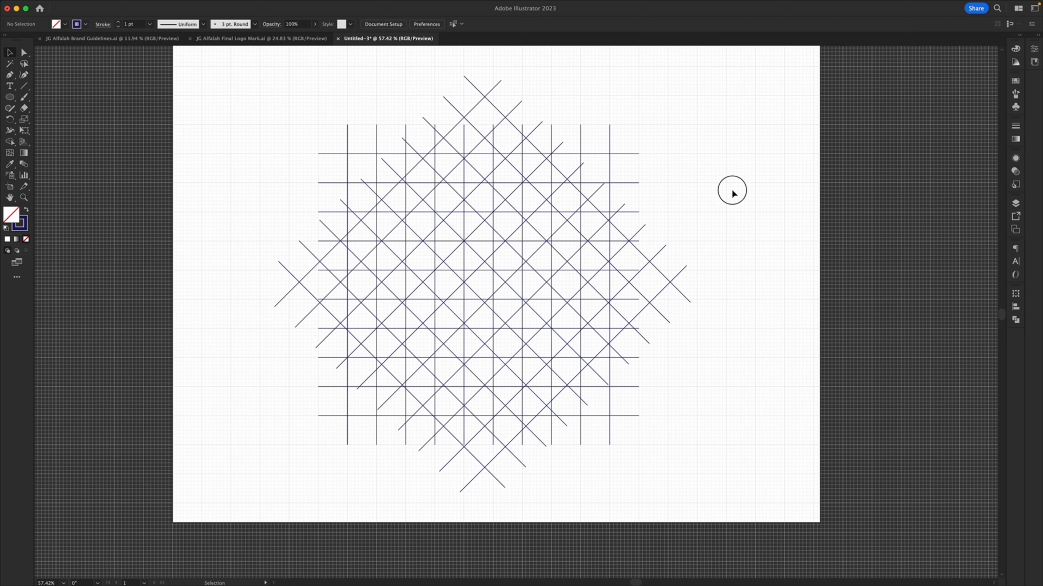
# Create a six-sided polygon with a 50 px radius beside the grid and rotate it 90° so a vertex points up
pyautogui.moveTo(12, 101); pyautogui.dragTo(41, 130)
pyautogui.click(235, 207)
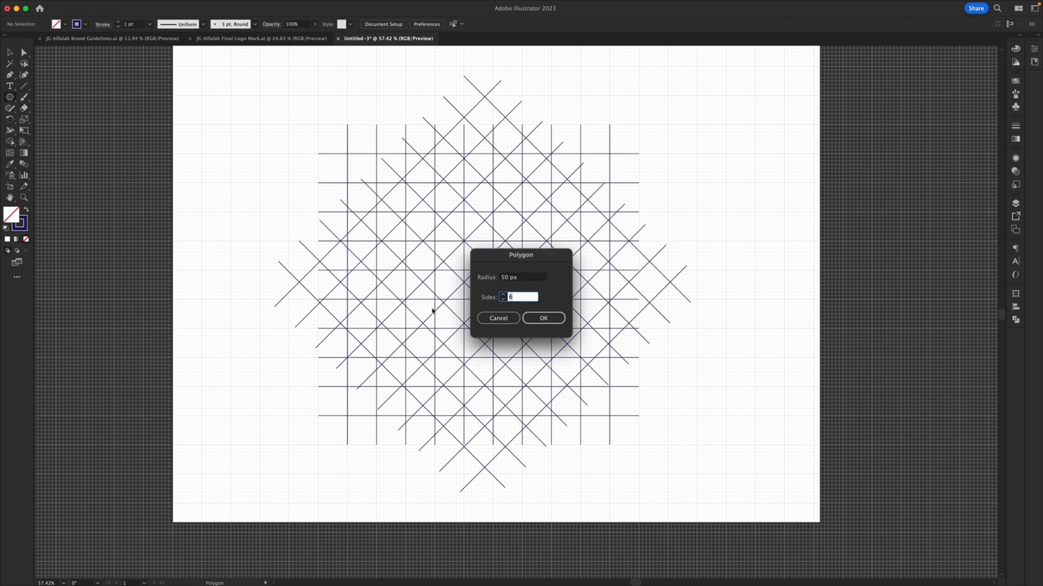
pyautogui.press('Return')
pyautogui.press('v')
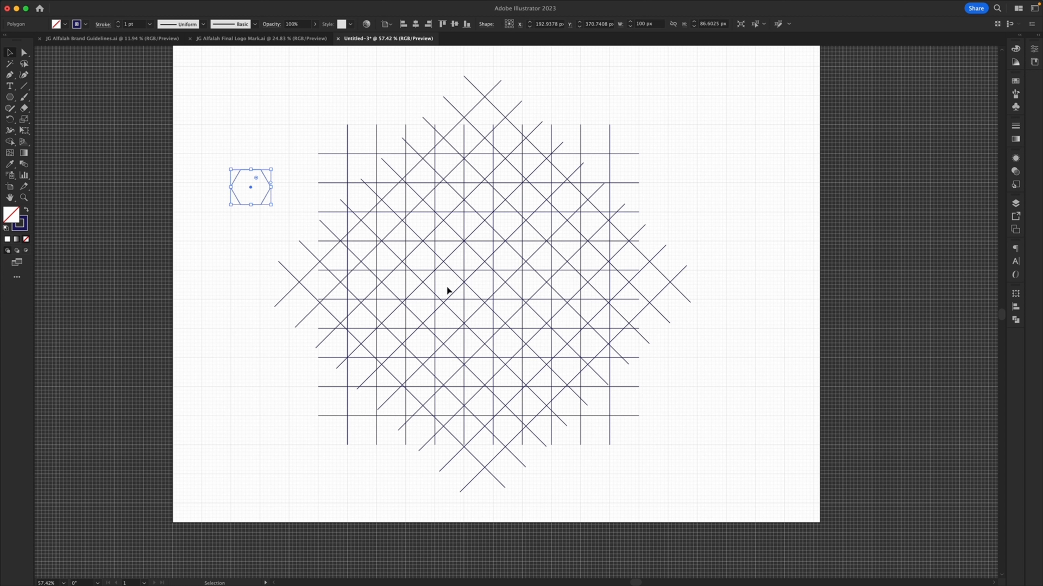
pyautogui.moveTo(272, 204); pyautogui.dragTo(270, 147)
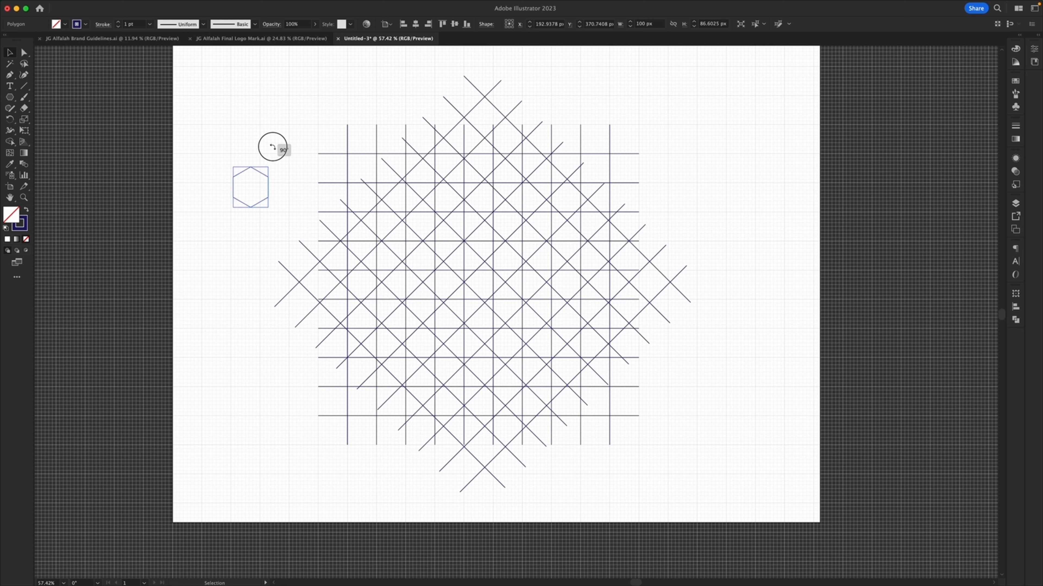
# Move the hexagon over the centre of the grid and enlarge it proportionally to about 432 by 498 px
pyautogui.moveTo(269, 207); pyautogui.dragTo(326, 280)
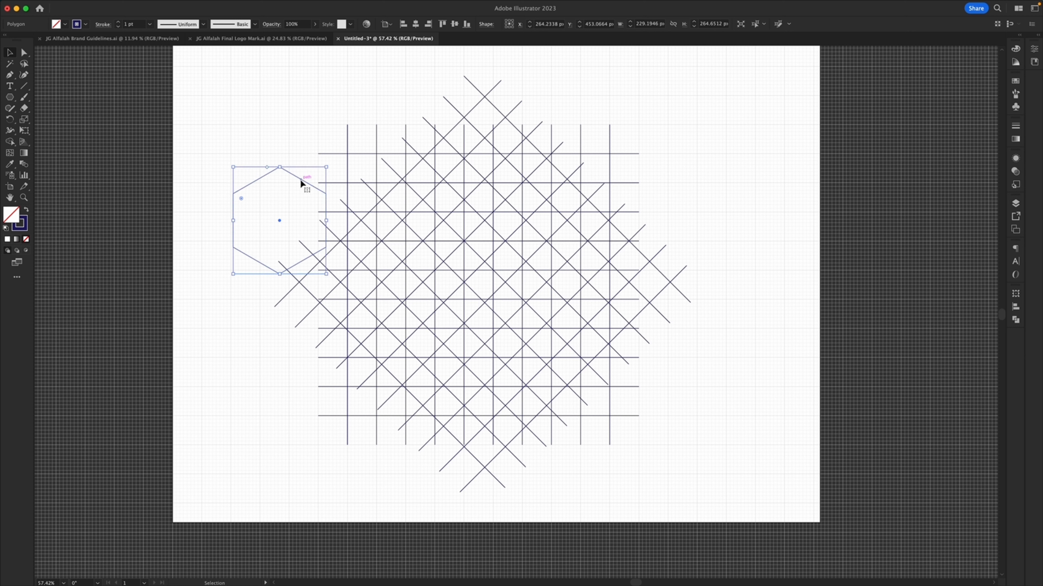
pyautogui.moveTo(300, 180); pyautogui.dragTo(485, 199)
pyautogui.moveTo(474, 290); pyautogui.dragTo(476, 386)
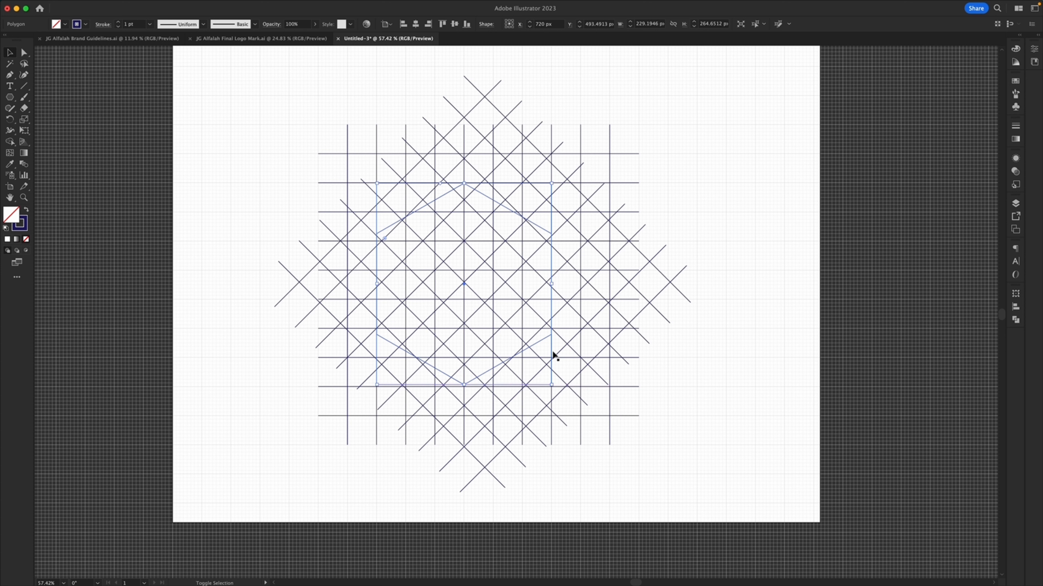
pyautogui.click(699, 243)
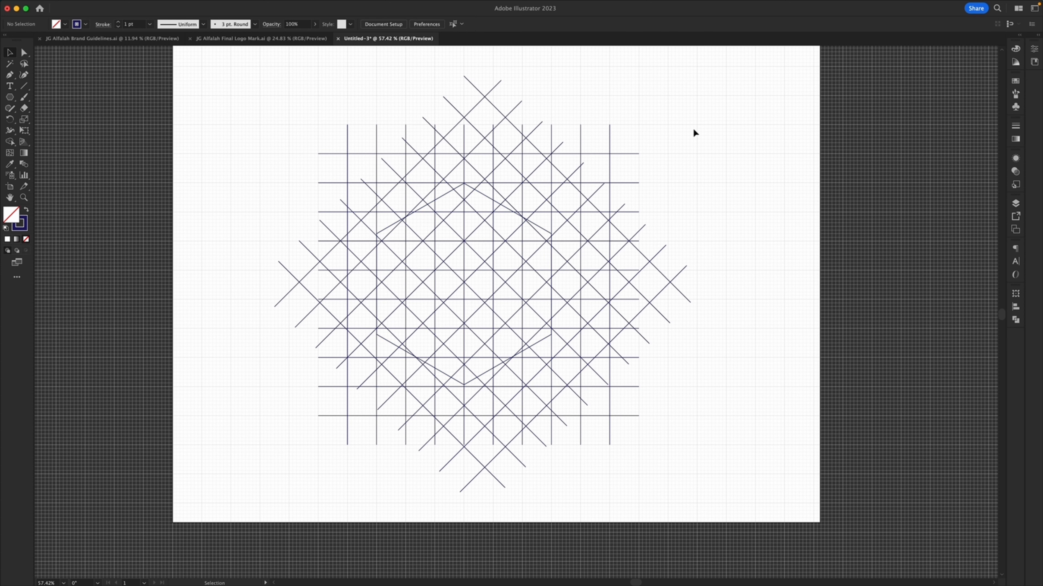
# Nudge the hexagon so its top vertex sits at the intersection of the central vertical line and a horizontal line
pyautogui.press('z')
pyautogui.click(435, 362)
pyautogui.click(500, 407)
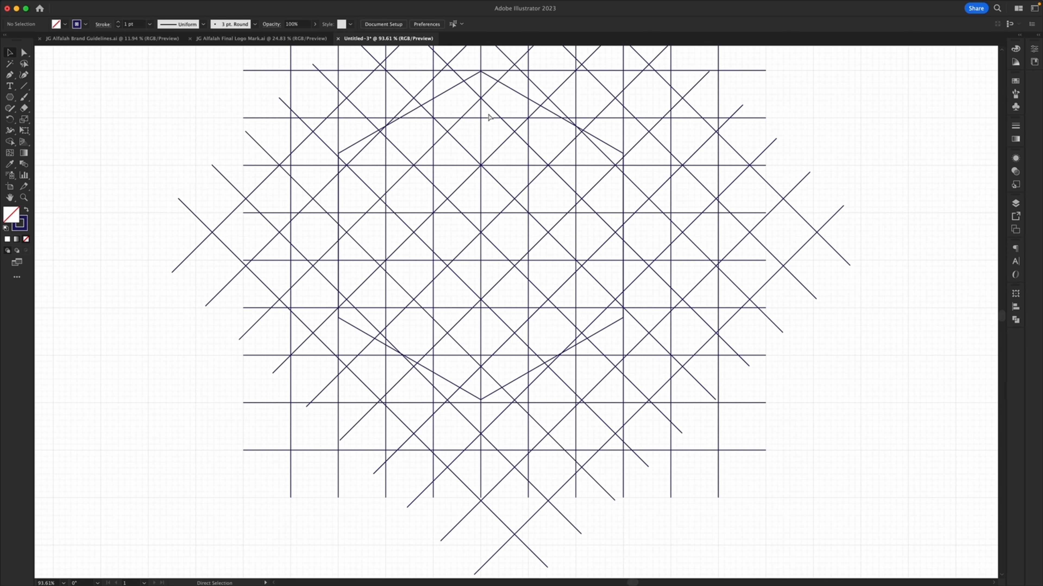
pyautogui.click(486, 195)
pyautogui.click(488, 99)
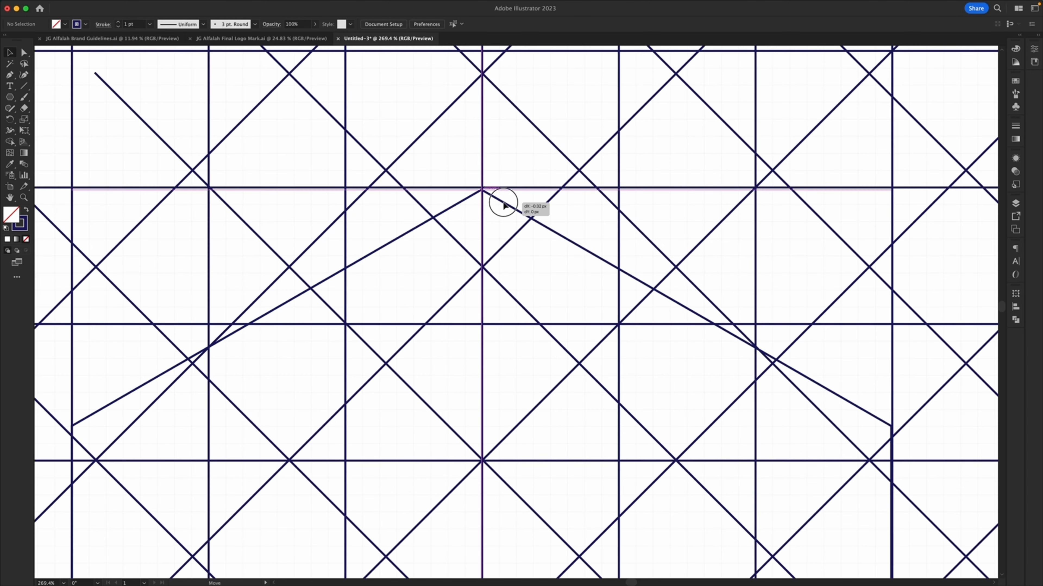
pyautogui.click(500, 204)
# Enlarge the hexagon to about 437 by 504 px so its bottom vertex meets the horizontal grid line
pyautogui.press('z')
pyautogui.moveTo(507, 221); pyautogui.dragTo(233, 309)
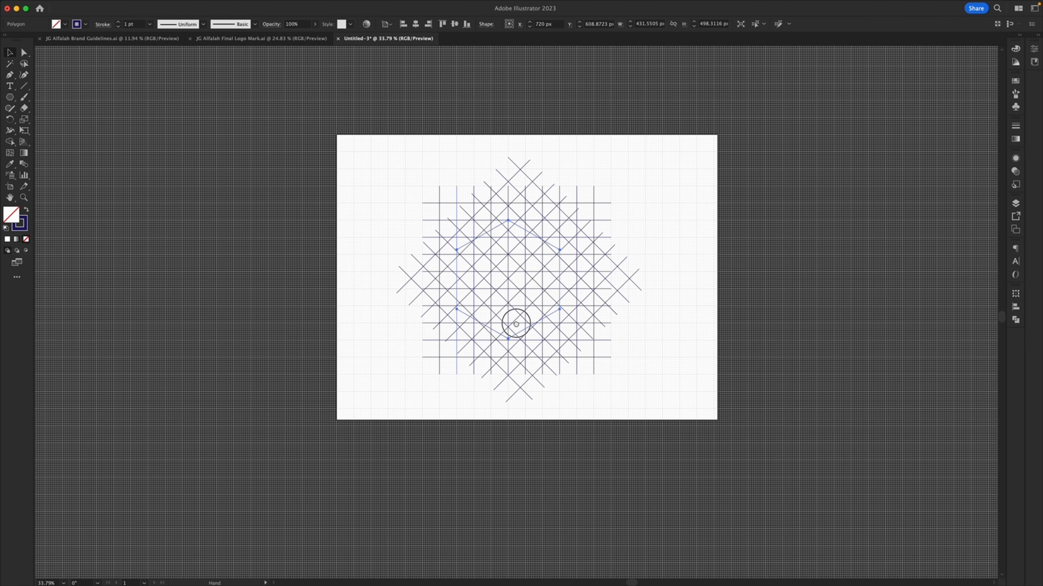
pyautogui.click(524, 358)
pyautogui.click(524, 359)
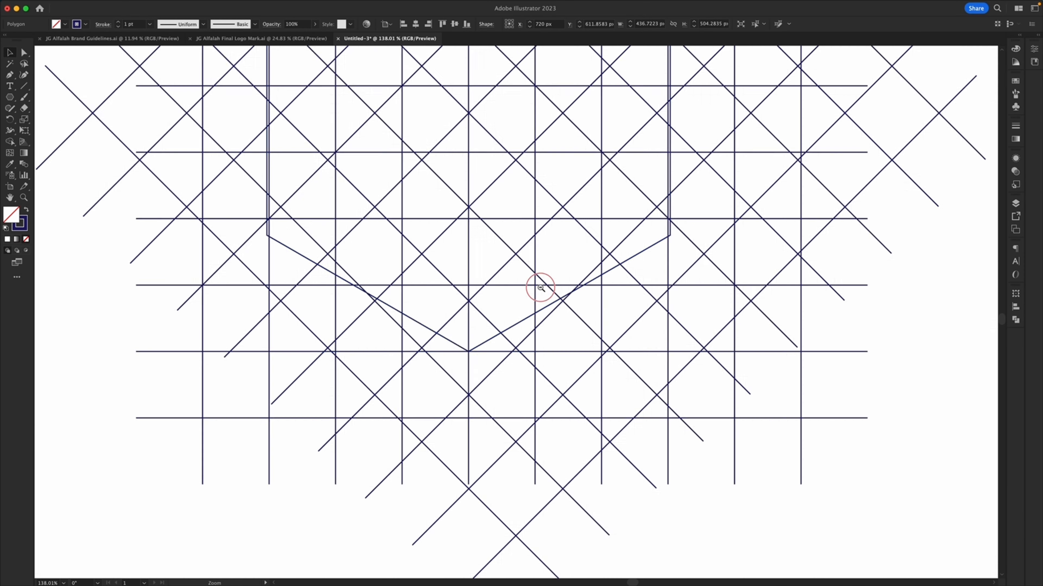
pyautogui.press('super+0')
pyautogui.keyDown('super'); pyautogui.click(798, 291); pyautogui.keyUp('super')
pyautogui.moveTo(798, 291); pyautogui.dragTo(795, 357)
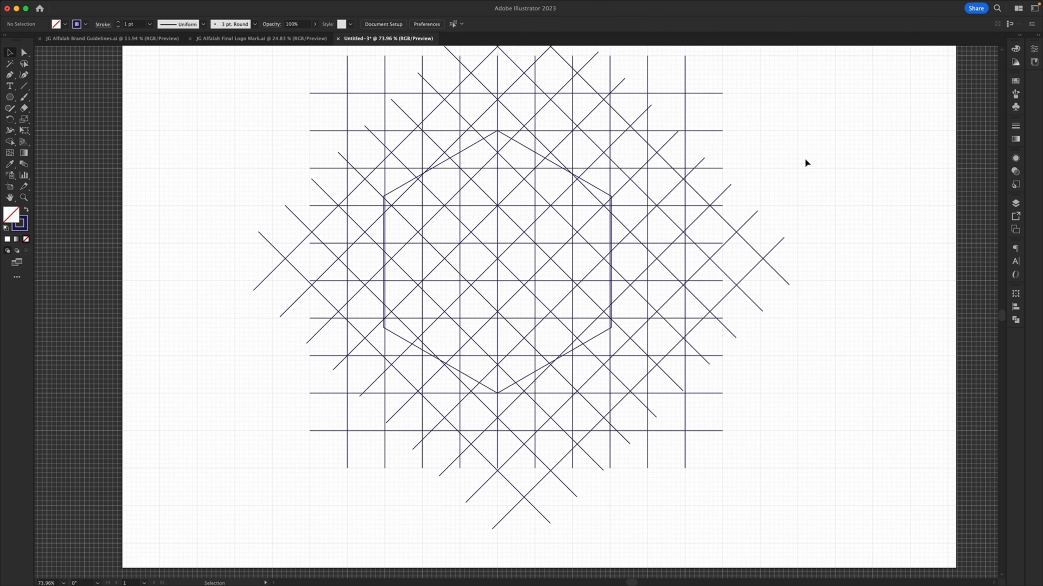
# Select all grid lines and the hexagon for Shape Builder, and swap fill and stroke to get a navy fill
pyautogui.moveTo(775, 75); pyautogui.dragTo(300, 454)
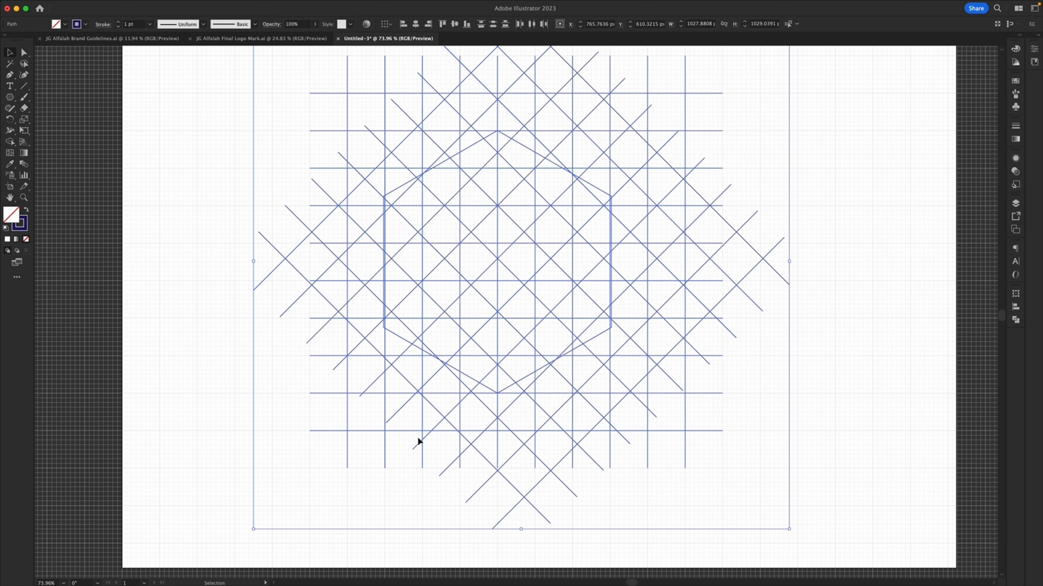
pyautogui.hotkey('shift', 'm')
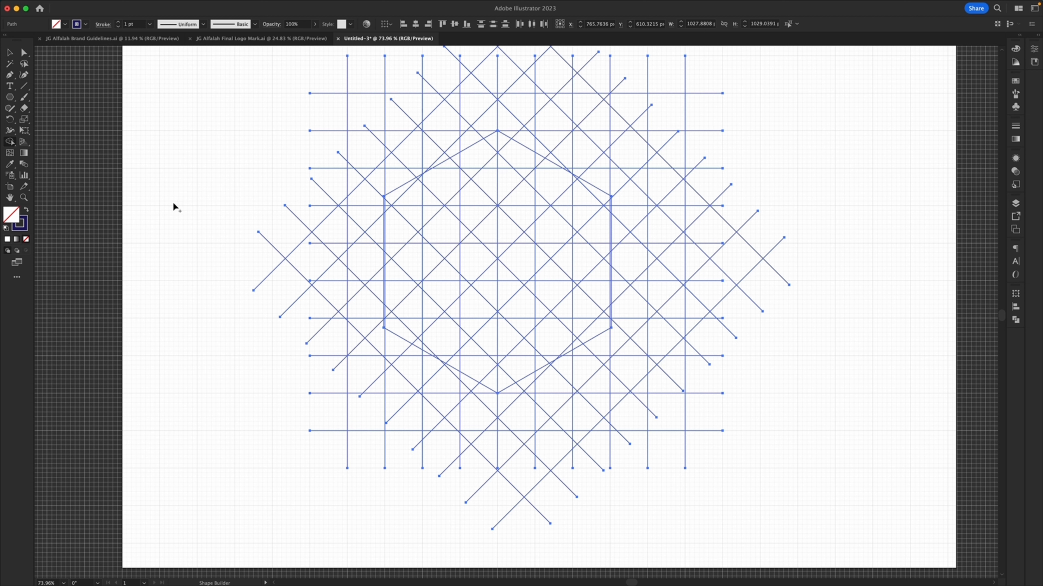
pyautogui.click(26, 210)
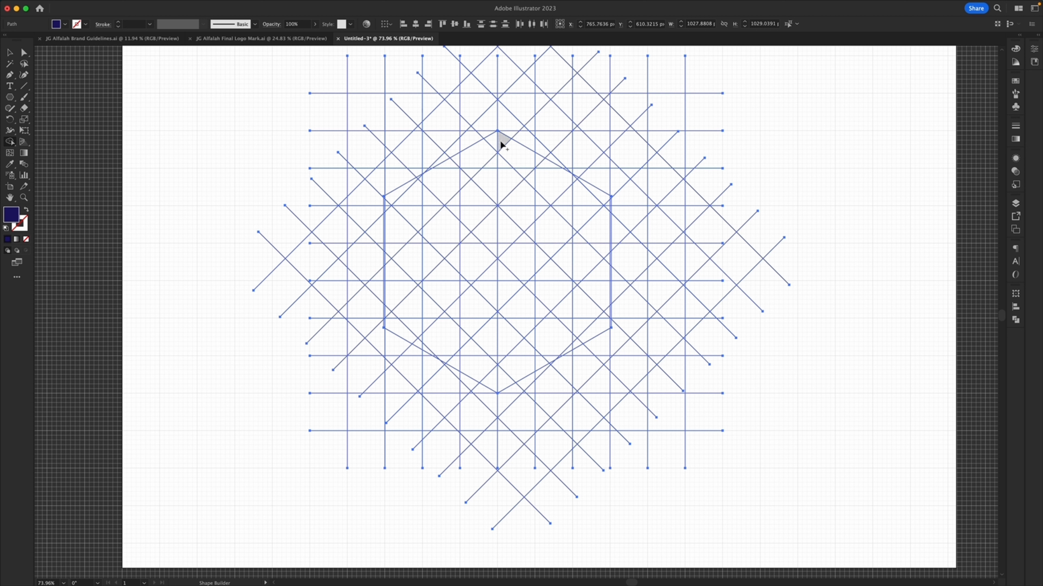
# Merge the grid regions along the hexagon's upper-left side into one solid navy band reaching down its left edge
pyautogui.moveTo(494, 145)
pyautogui.mouseDown()
pyautogui.moveTo(438, 212)
pyautogui.moveTo(404, 215)
pyautogui.mouseUp()
pyautogui.scroll(3, 616, 214)
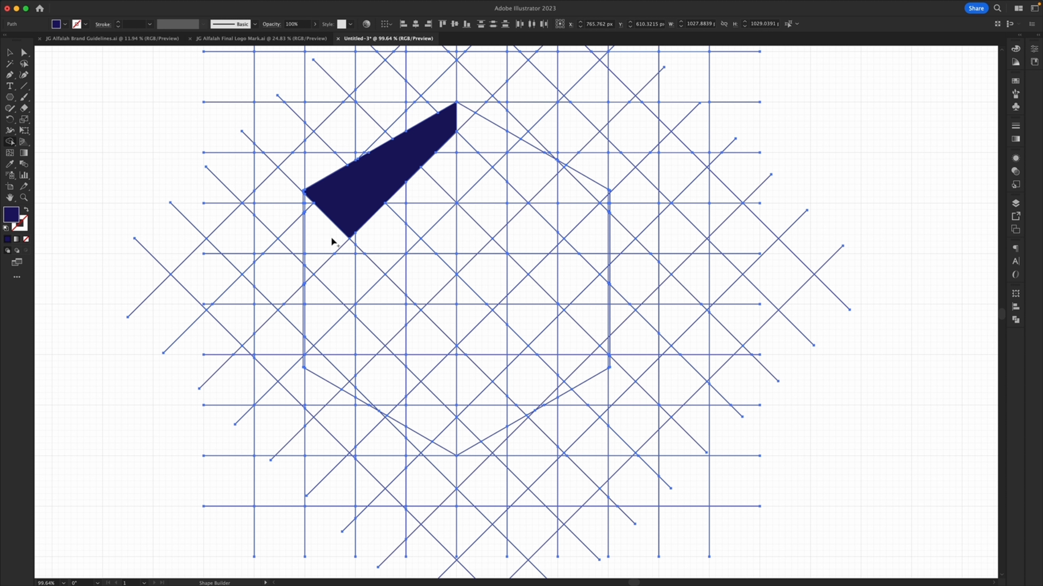
pyautogui.click(307, 201)
pyautogui.moveTo(307, 201)
pyautogui.mouseDown()
pyautogui.moveTo(306, 273)
pyautogui.moveTo(335, 252)
pyautogui.moveTo(481, 387)
pyautogui.moveTo(491, 384)
pyautogui.moveTo(382, 281)
pyautogui.mouseUp()
# Merge the regions along the hexagon's lower-left side into a navy band, including the thin slivers at its left edge
pyautogui.scroll(-2, 616, 195)
pyautogui.scroll(3, 410, 299)
pyautogui.moveTo(393, 348); pyautogui.dragTo(385, 349)
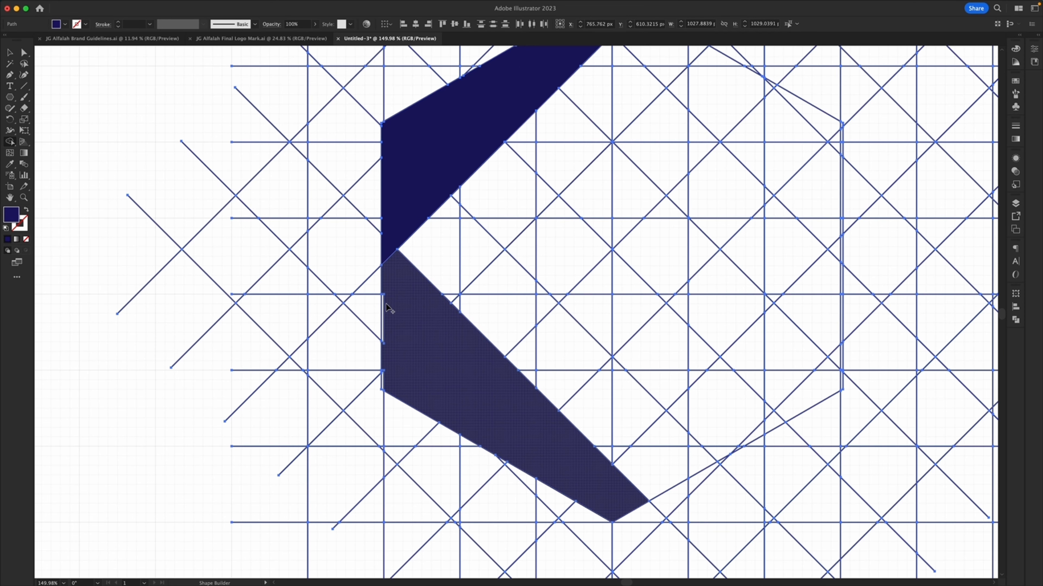
pyautogui.moveTo(388, 307); pyautogui.dragTo(388, 318)
pyautogui.scroll(-3, 258, 297)
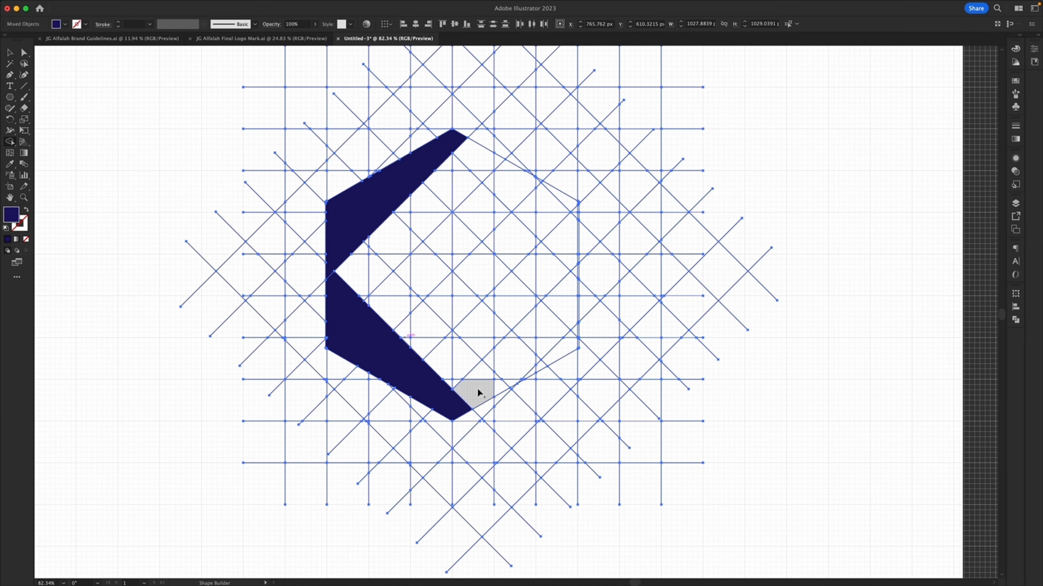
# Merge the lower-right diagonal band's regions with Shape Builder and add the thin slivers along the hexagon's right edge
pyautogui.moveTo(478, 390)
pyautogui.mouseDown()
pyautogui.moveTo(568, 288)
pyautogui.moveTo(560, 335)
pyautogui.moveTo(534, 362)
pyautogui.moveTo(516, 333)
pyautogui.moveTo(493, 365)
pyautogui.moveTo(492, 379)
pyautogui.moveTo(516, 384)
pyautogui.mouseUp()
pyautogui.scroll(5, 517, 384)
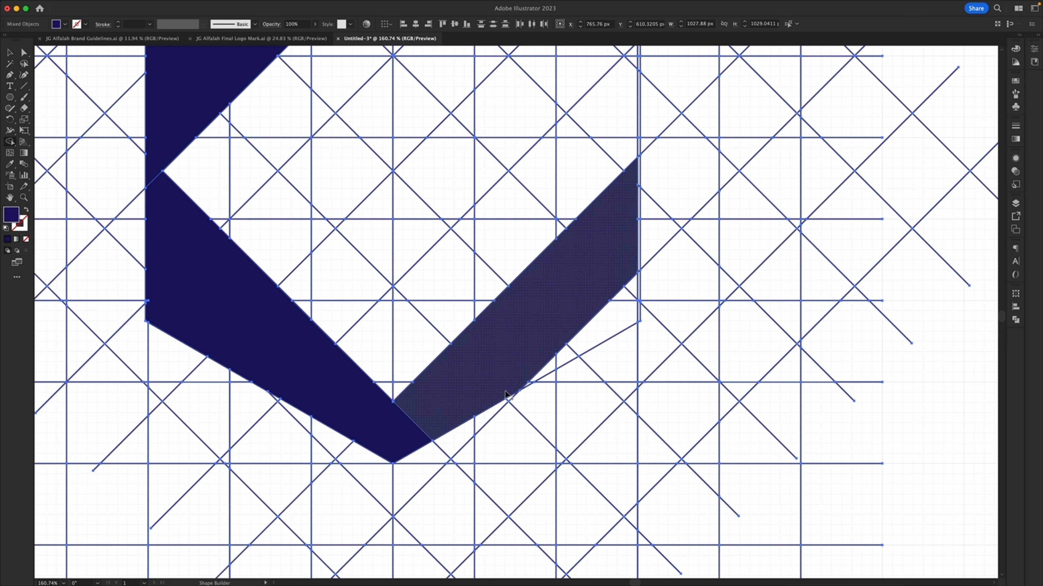
pyautogui.press('space')
pyautogui.scroll(3, 636, 163)
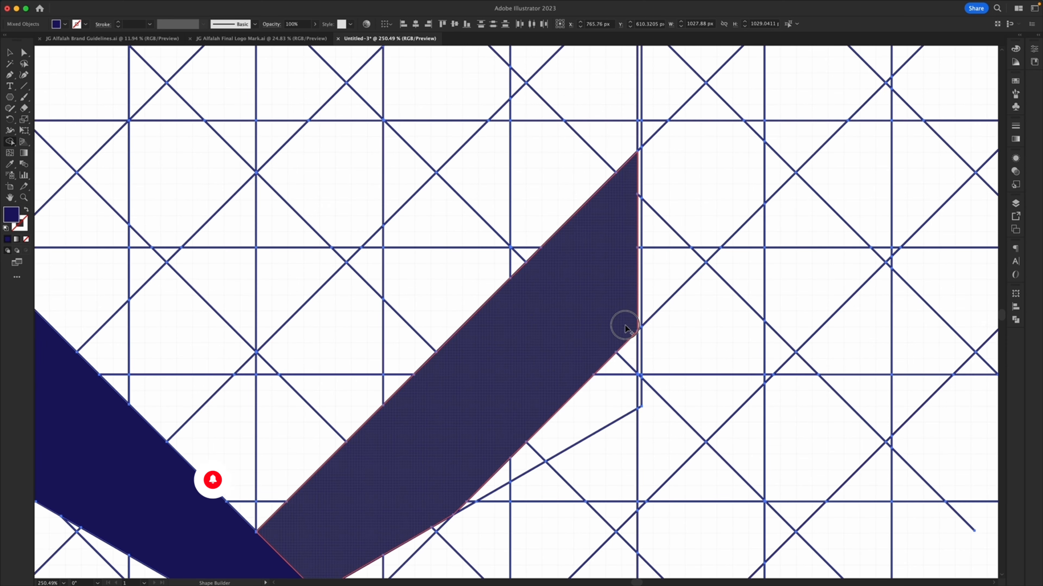
pyautogui.click(637, 317)
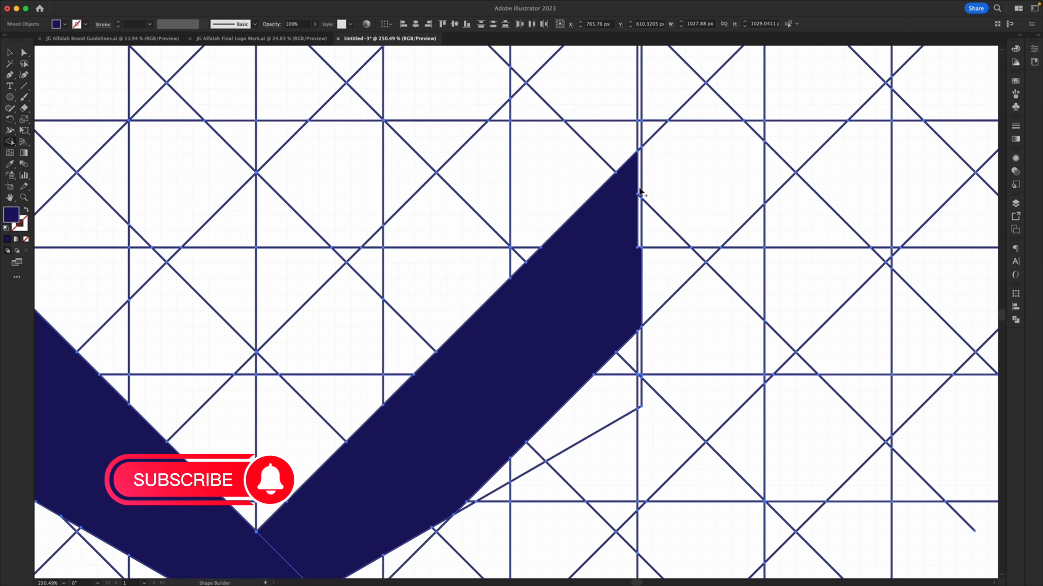
pyautogui.moveTo(640, 177)
pyautogui.mouseDown()
pyautogui.moveTo(639, 163)
pyautogui.moveTo(639, 252)
pyautogui.mouseUp()
# Extend the lower-right band to the hexagon's outer edge by merging the remaining regions and the two small triangular gaps
pyautogui.scroll(-5, 605, 309)
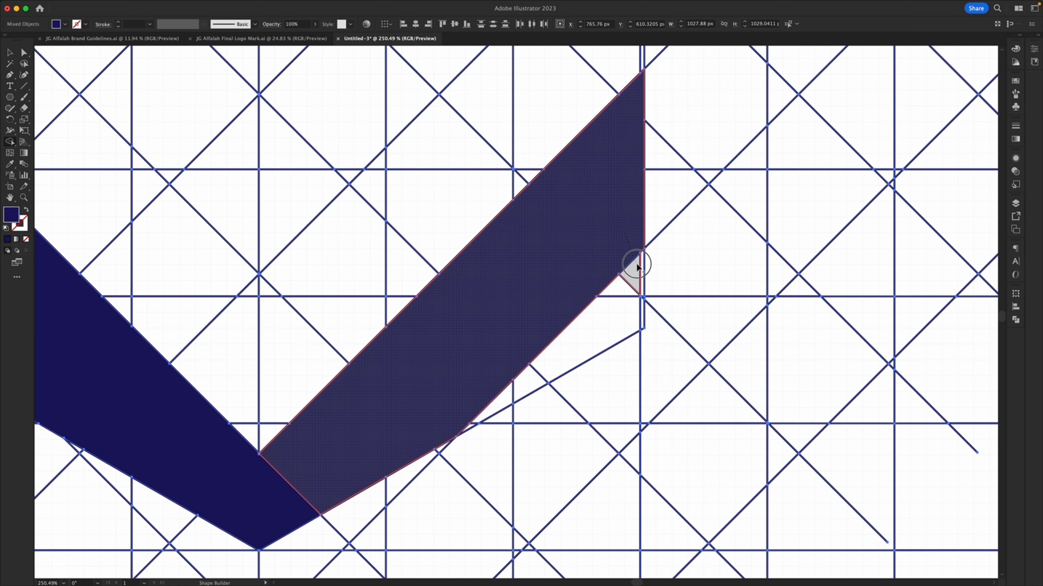
pyautogui.moveTo(643, 295)
pyautogui.mouseDown()
pyautogui.moveTo(636, 325)
pyautogui.moveTo(530, 384)
pyautogui.mouseUp()
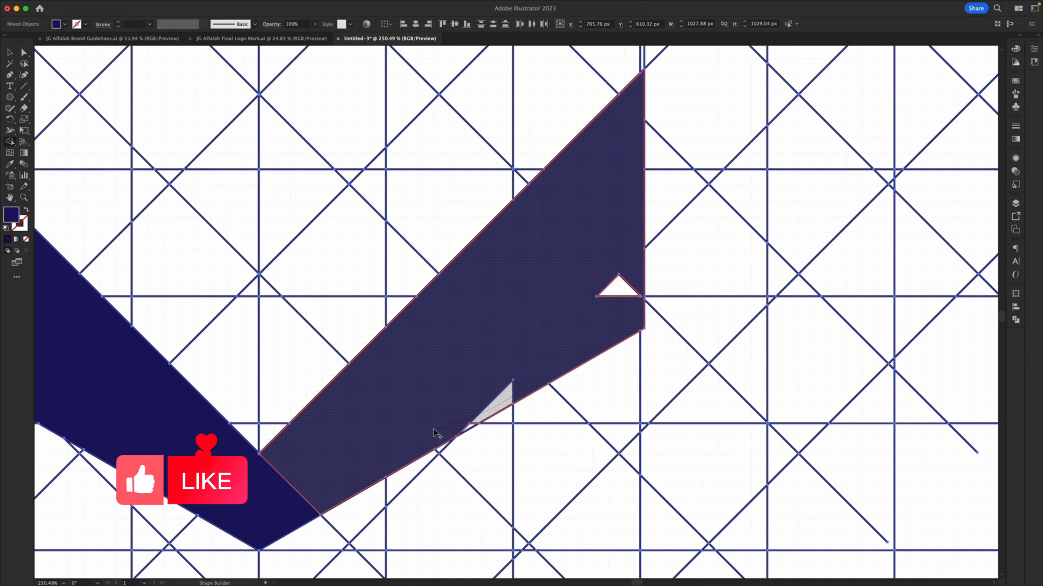
pyautogui.click(475, 426)
pyautogui.click(614, 290)
pyautogui.press('space')
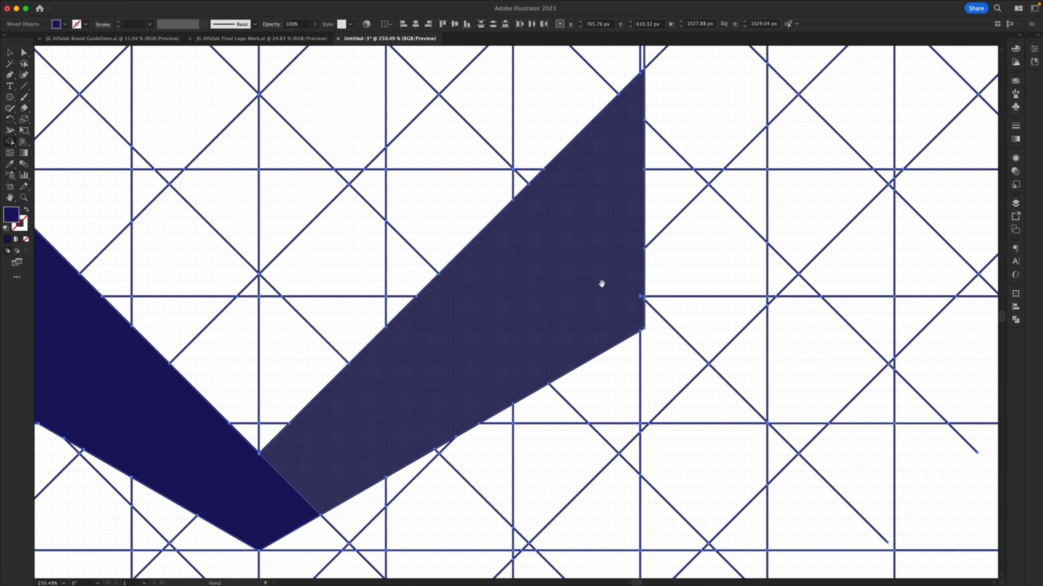
pyautogui.scroll(-8, 581, 284)
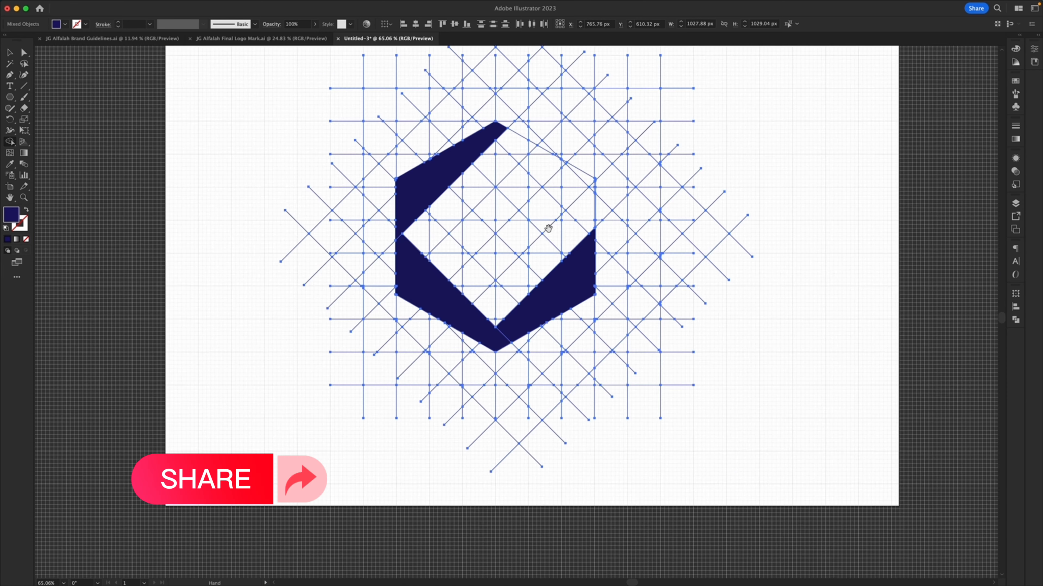
# Merge the regions along the hexagon's upper-right side into a navy band, including the leftover pieces at its outer edge
pyautogui.scroll(4, 554, 156)
pyautogui.moveTo(449, 129)
pyautogui.mouseDown()
pyautogui.moveTo(636, 210)
pyautogui.moveTo(634, 302)
pyautogui.mouseUp()
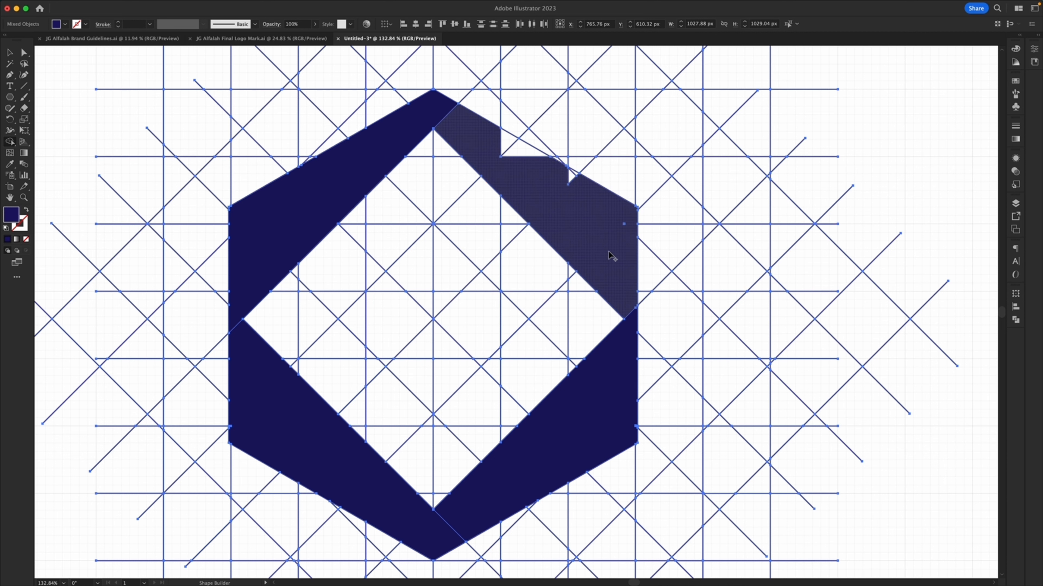
pyautogui.moveTo(572, 188)
pyautogui.mouseDown()
pyautogui.moveTo(559, 170)
pyautogui.moveTo(570, 170)
pyautogui.moveTo(509, 148)
pyautogui.mouseUp()
pyautogui.hotkey('ctrl', 'space')
pyautogui.moveTo(582, 167); pyautogui.dragTo(702, 251)
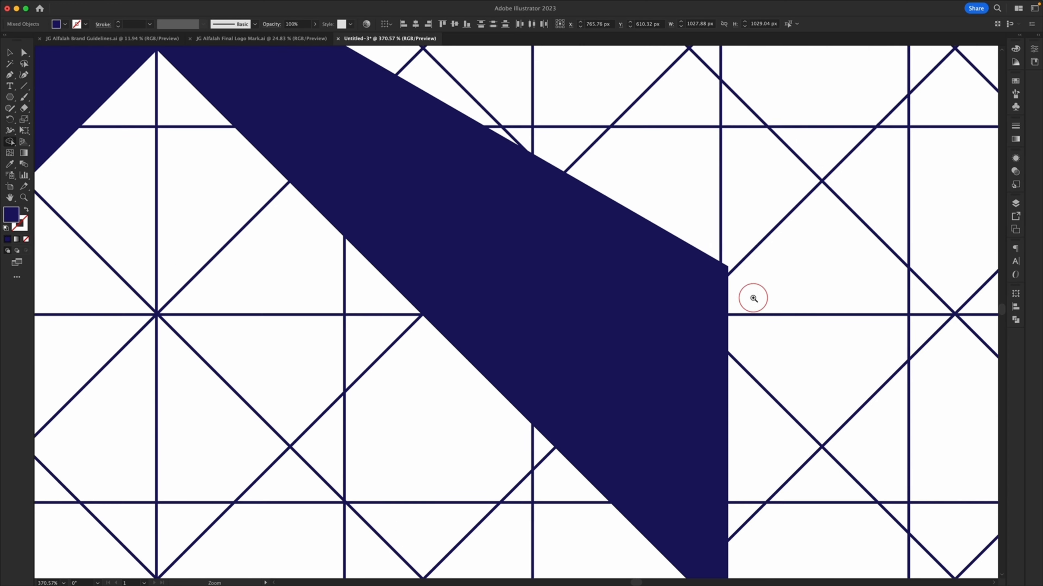
pyautogui.moveTo(754, 300); pyautogui.dragTo(530, 238)
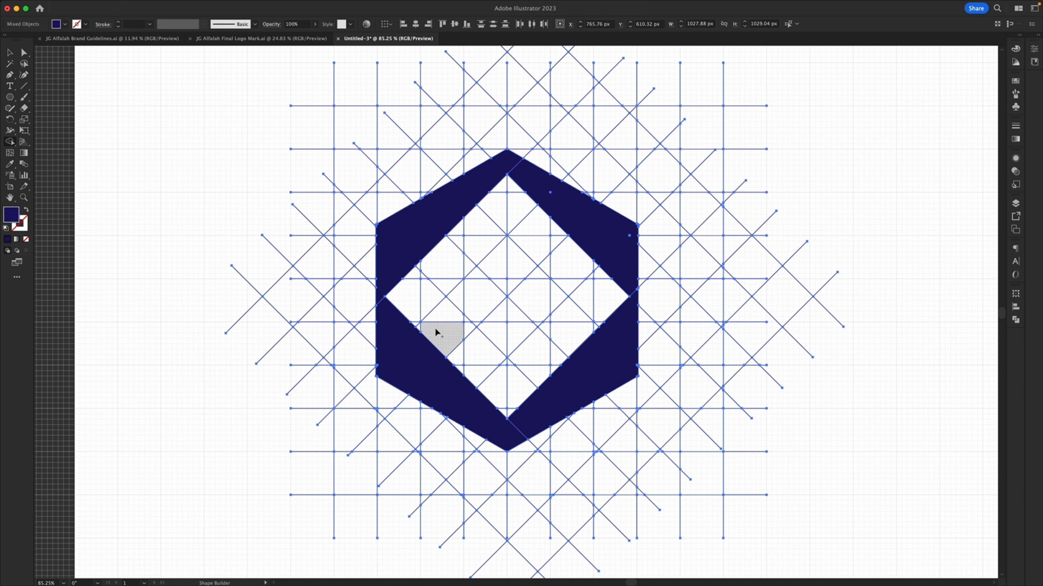
# Merge the grid regions inside the central diamond into two diagonal arms forming an upward-pointing navy chevron
pyautogui.moveTo(424, 331)
pyautogui.mouseDown()
pyautogui.moveTo(453, 315)
pyautogui.moveTo(494, 266)
pyautogui.moveTo(461, 319)
pyautogui.moveTo(494, 306)
pyautogui.moveTo(472, 328)
pyautogui.mouseUp()
pyautogui.moveTo(565, 329)
pyautogui.mouseDown()
pyautogui.moveTo(531, 284)
pyautogui.moveTo(596, 327)
pyautogui.mouseUp()
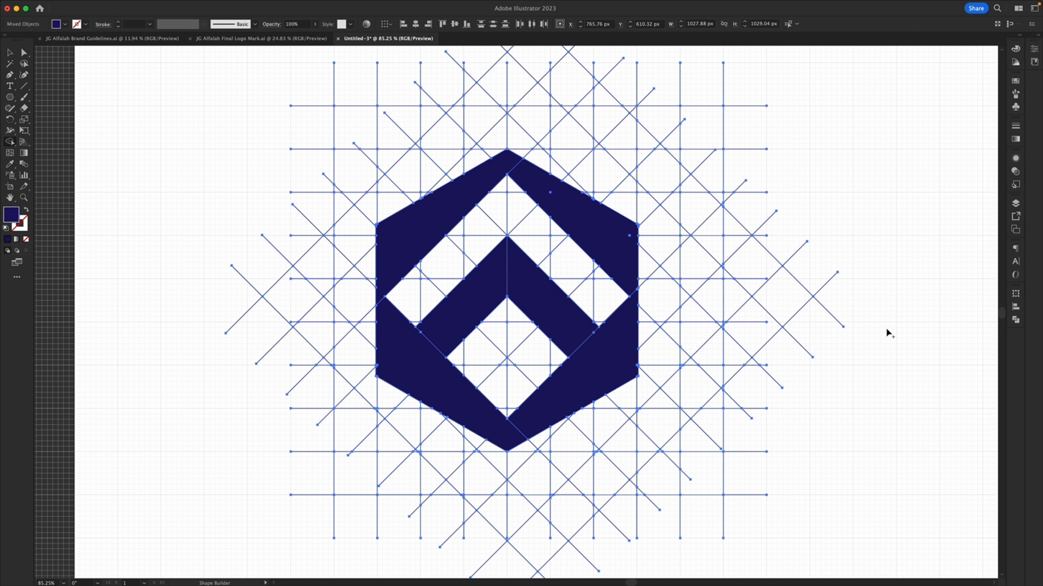
# Merge the small triangular regions at both side corners of the central diamond into the navy chevron, giving the opening vertical sides
pyautogui.press('z')
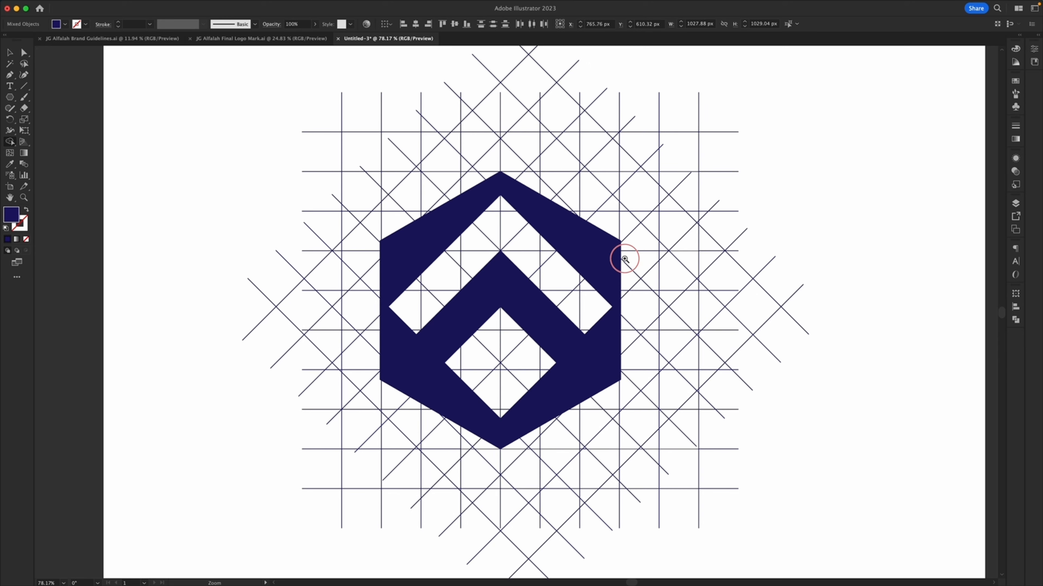
pyautogui.moveTo(621, 257); pyautogui.dragTo(599, 263)
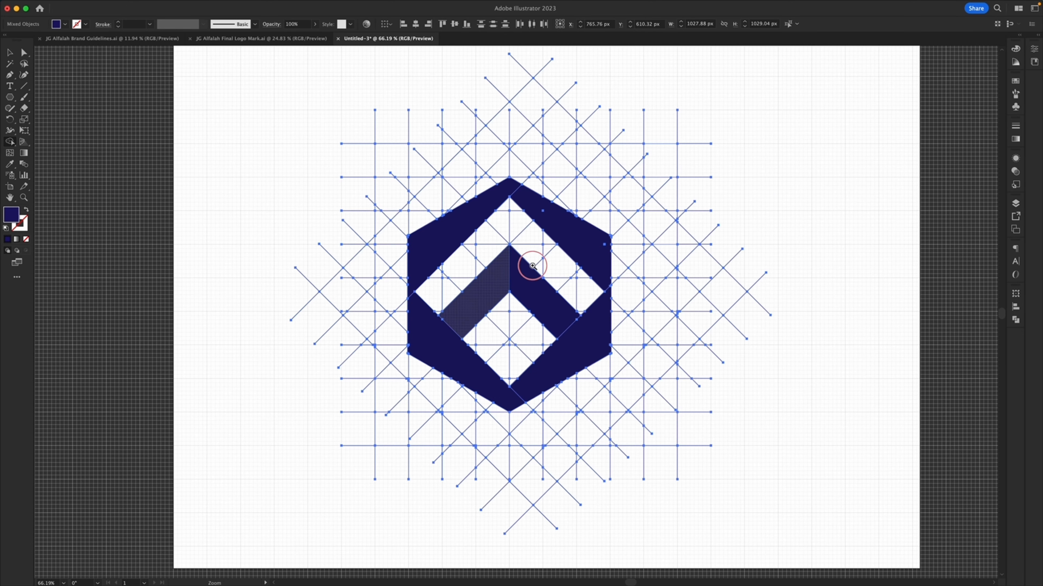
pyautogui.keyDown('alt'); pyautogui.click(508, 266); pyautogui.keyUp('alt')
pyautogui.moveTo(508, 267); pyautogui.dragTo(534, 264)
pyautogui.click(404, 322)
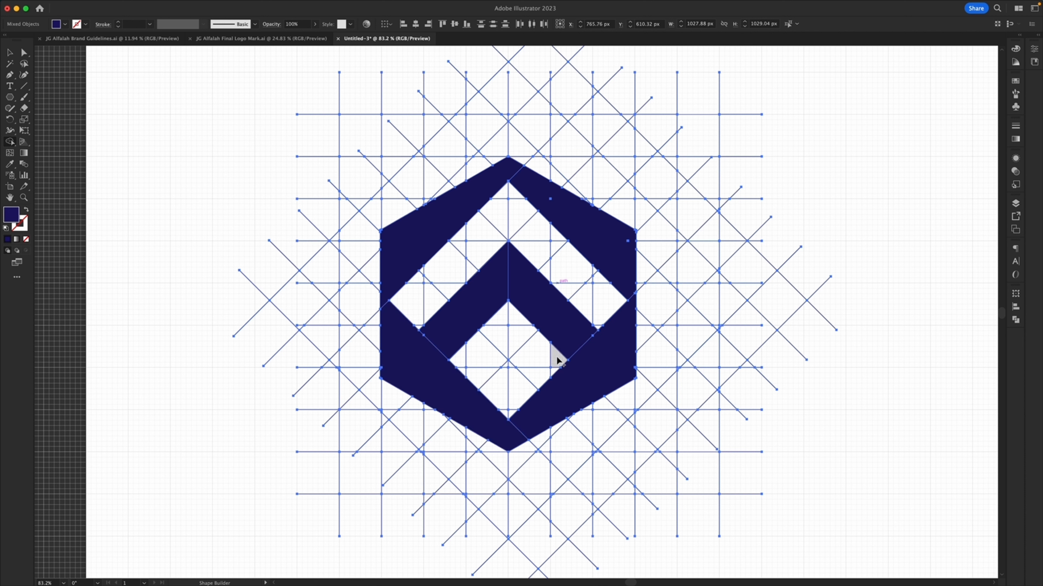
pyautogui.moveTo(556, 350); pyautogui.dragTo(553, 368)
pyautogui.moveTo(455, 352)
pyautogui.mouseDown()
pyautogui.moveTo(461, 365)
pyautogui.moveTo(452, 361)
pyautogui.mouseUp()
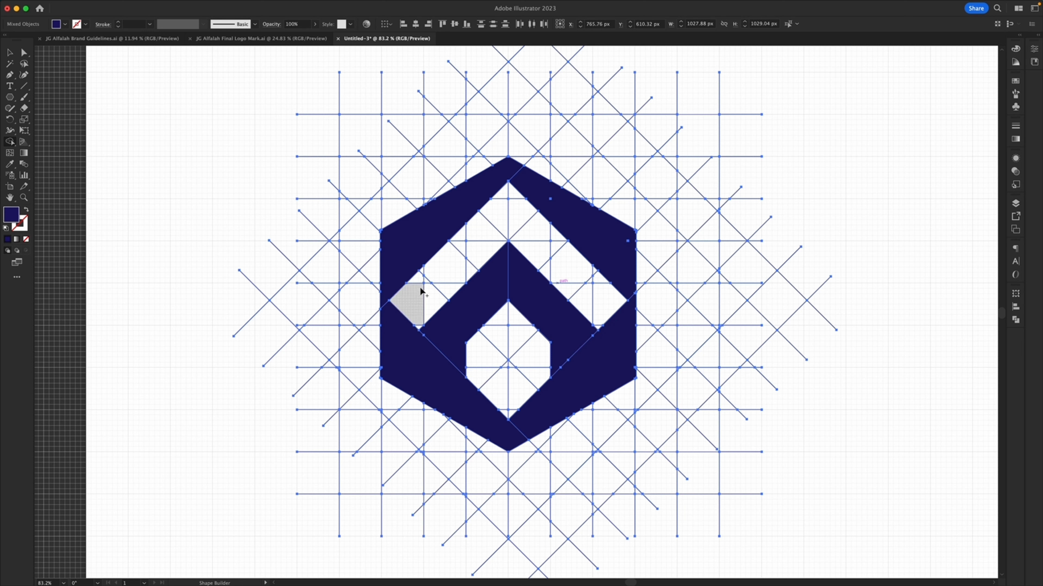
# Try to fill the triangular regions at both outer ends of the white chevron gap with navy, giving it vertical sides
pyautogui.click(419, 297)
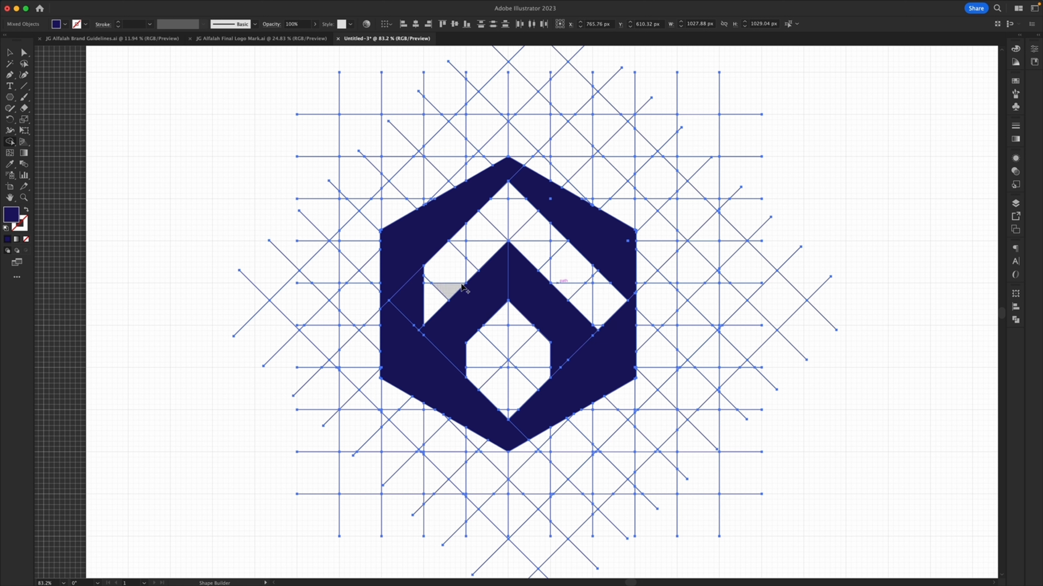
pyautogui.click(600, 317)
pyautogui.click(614, 323)
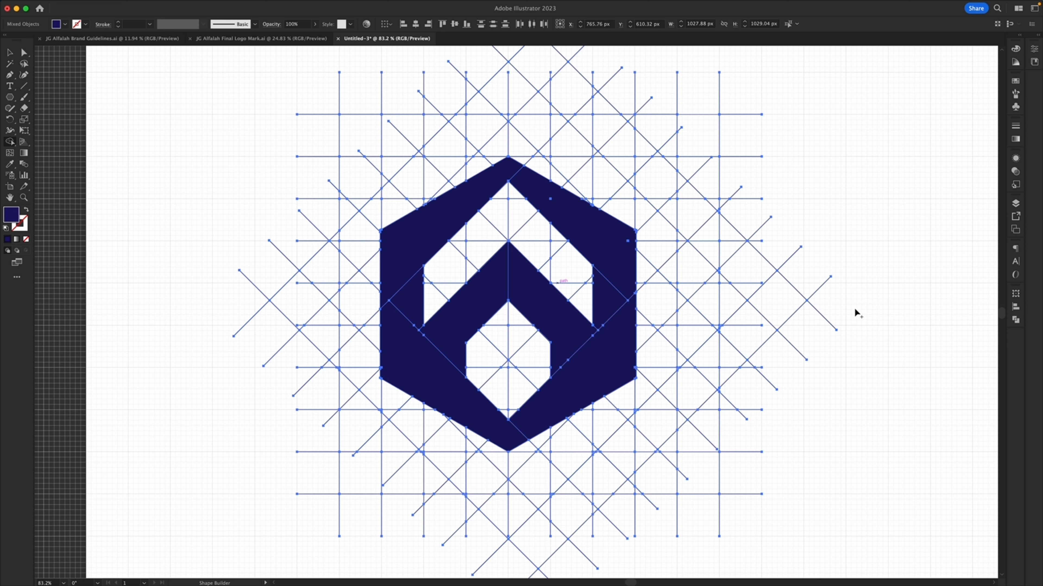
# Hide the document grid and place a copy of only the navy logo shapes beyond the artboard's right edge
pyautogui.press('super+h')
pyautogui.keyDown('alt'); pyautogui.keyDown('super'); pyautogui.click(409, 287); pyautogui.keyUp('super'); pyautogui.keyUp('alt')
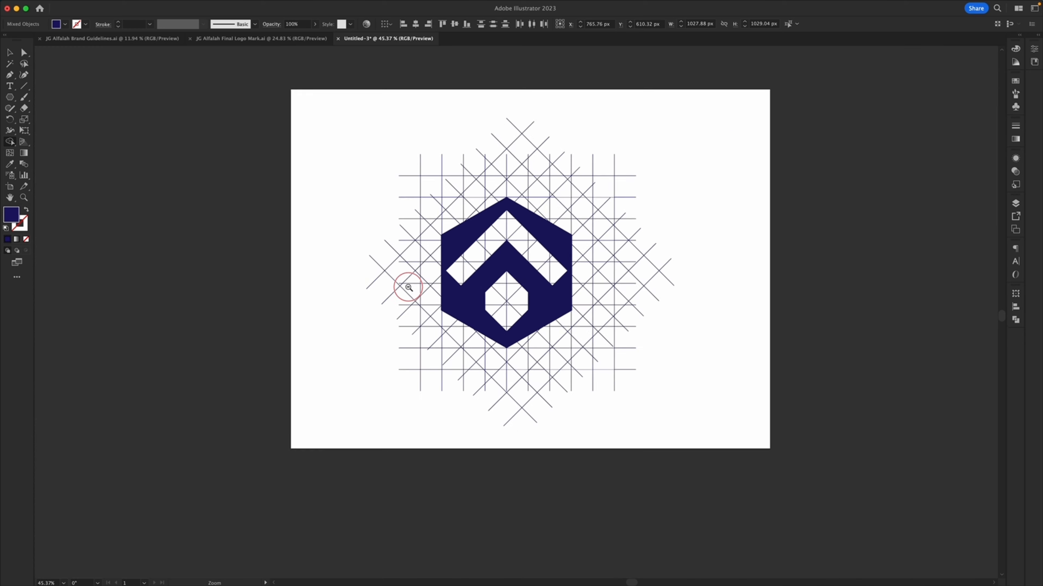
pyautogui.press('super+minus')
pyautogui.press('super+apostrophe')
pyautogui.press('v')
pyautogui.click(707, 145)
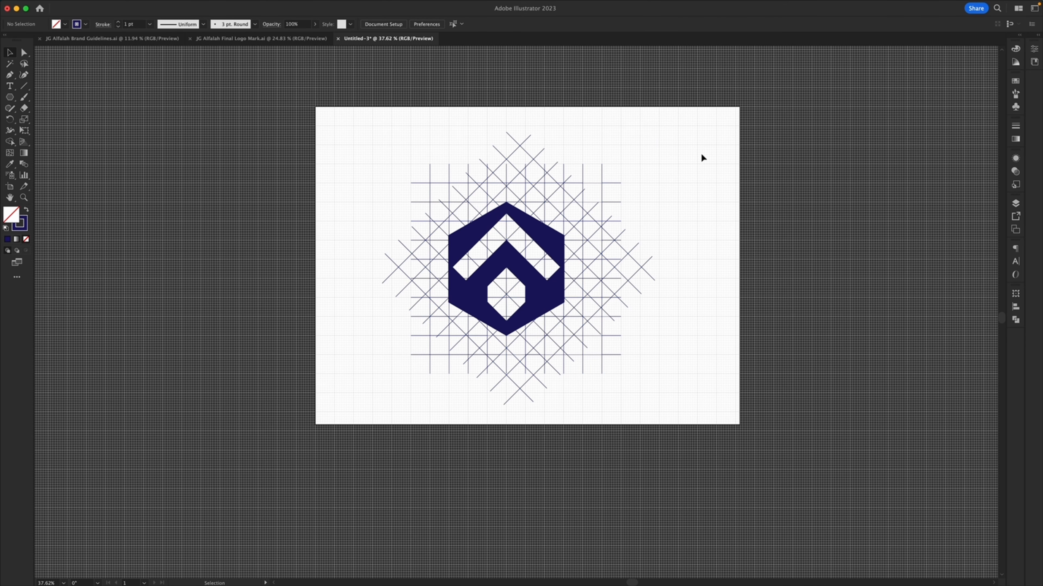
pyautogui.press('super+apostrophe')
pyautogui.moveTo(370, 129); pyautogui.dragTo(668, 414)
pyautogui.moveTo(483, 230); pyautogui.dragTo(833, 197)
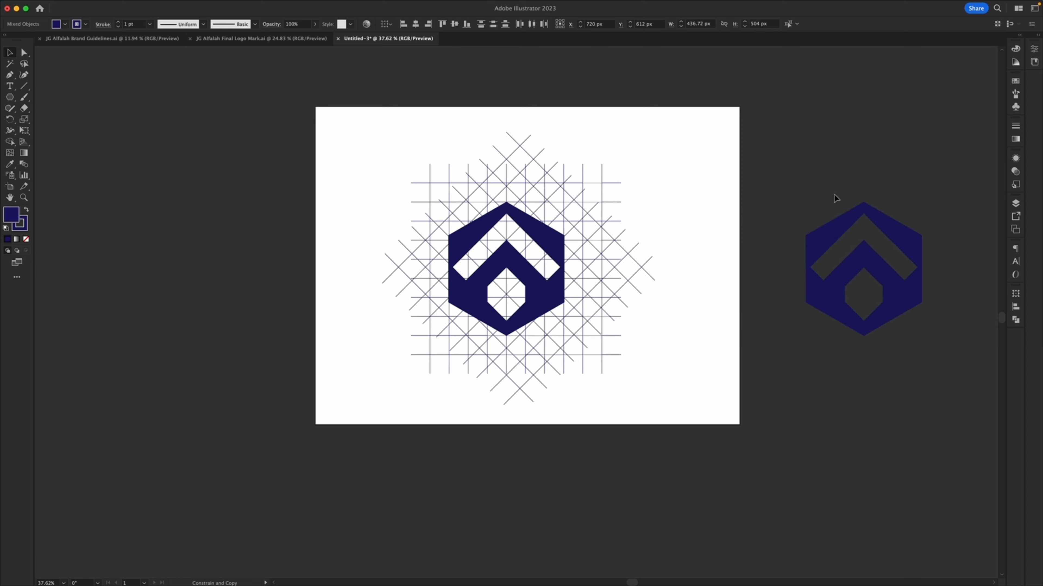
# Group the original logo with its construction lines, move it left of the artboard, and scale it down to about 506 px wide
pyautogui.moveTo(610, 129); pyautogui.dragTo(340, 468)
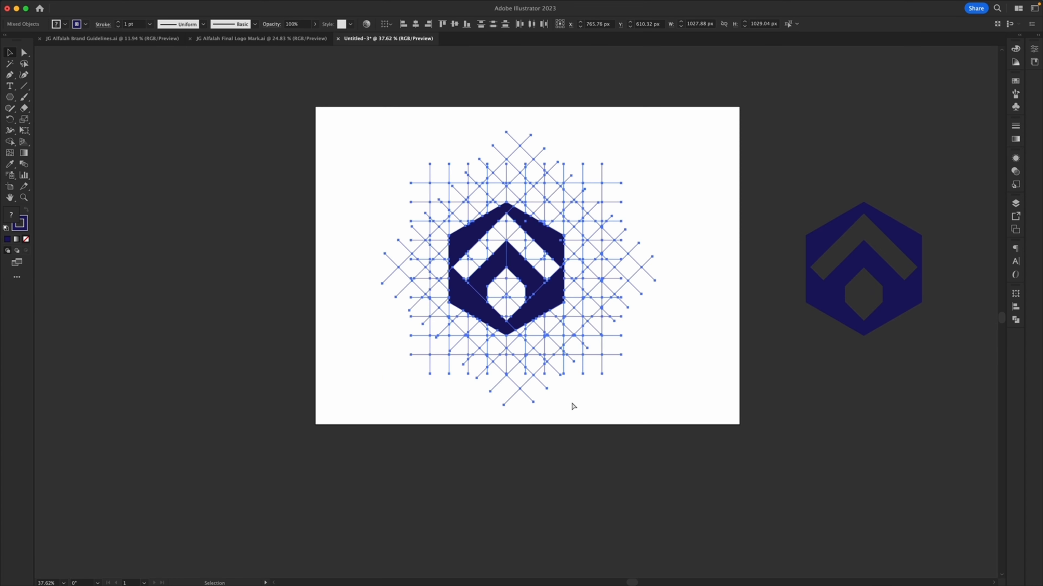
pyautogui.moveTo(501, 302); pyautogui.dragTo(164, 305)
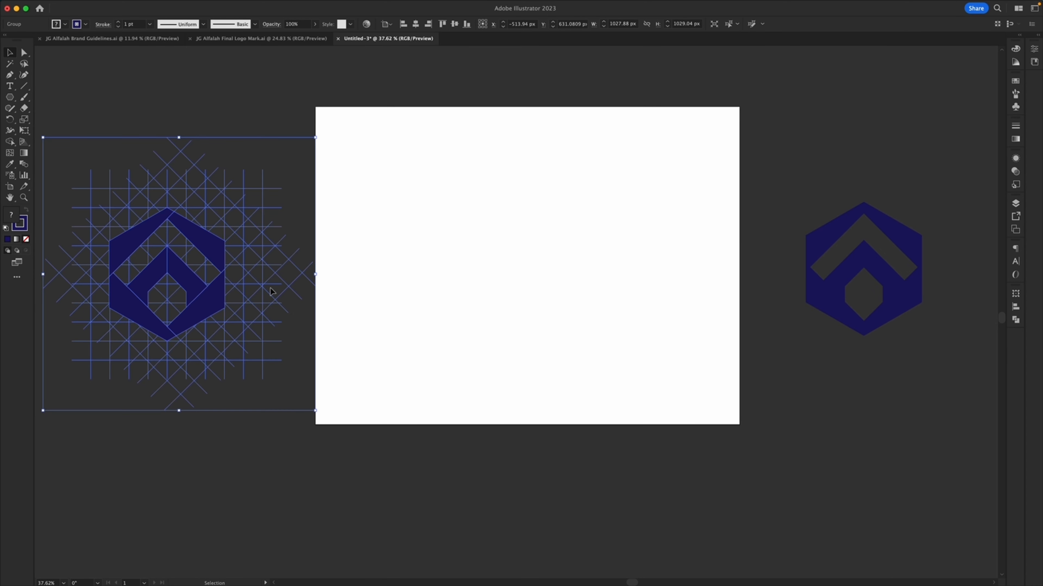
pyautogui.moveTo(320, 276); pyautogui.dragTo(174, 306)
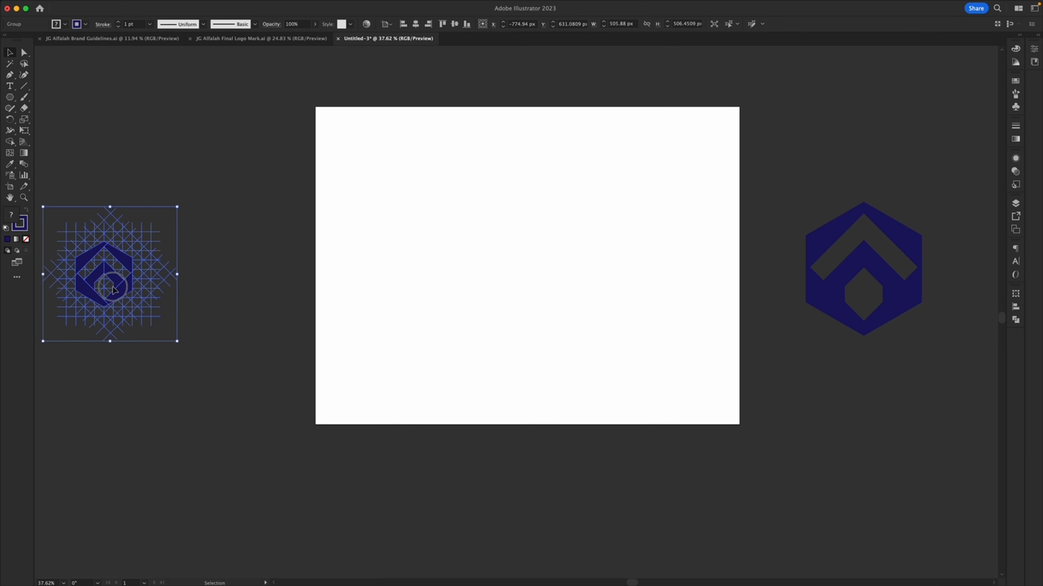
pyautogui.moveTo(113, 287); pyautogui.dragTo(208, 285)
pyautogui.click(406, 313)
# Group the copied logo shapes, centre them on the artboard, and scale the mark up proportionally to about 596 px wide
pyautogui.moveTo(810, 159); pyautogui.dragTo(926, 362)
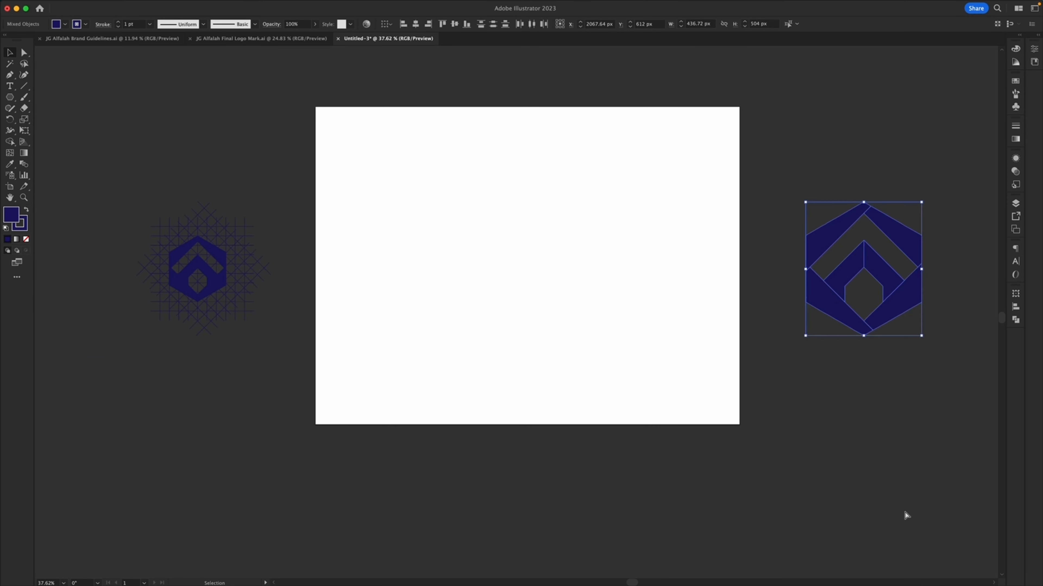
pyautogui.click(416, 24)
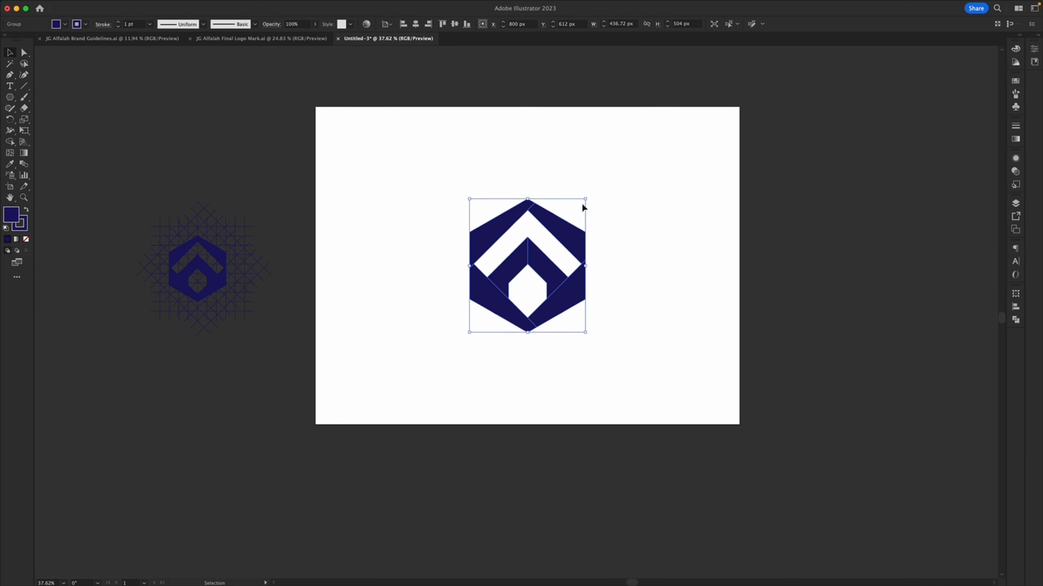
pyautogui.moveTo(585, 269); pyautogui.dragTo(645, 289)
pyautogui.click(658, 291)
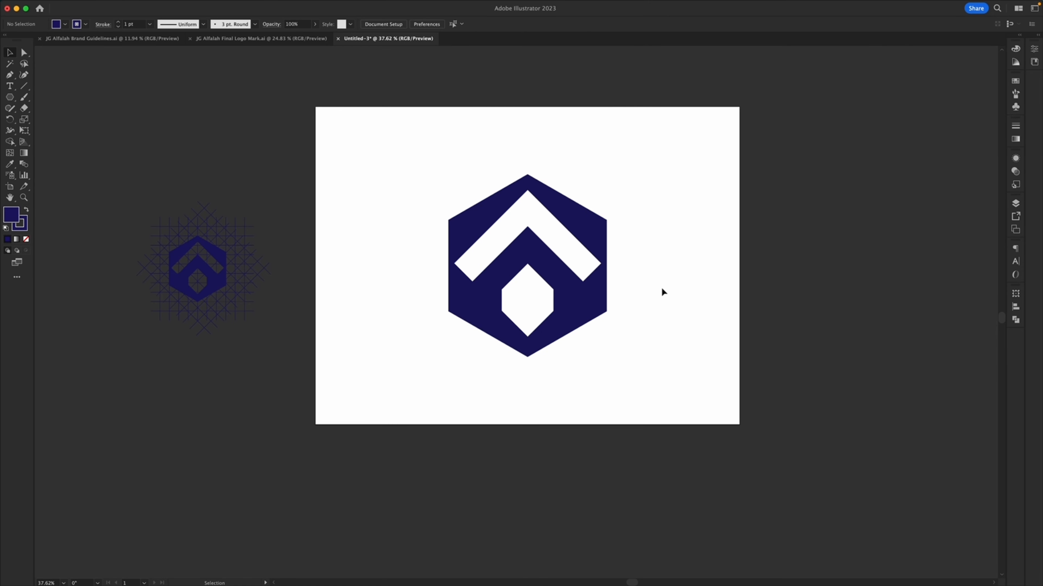
# Remove the stroke from the centred logo and ungroup its navy shapes
pyautogui.click(591, 239)
pyautogui.moveTo(670, 165); pyautogui.dragTo(358, 417)
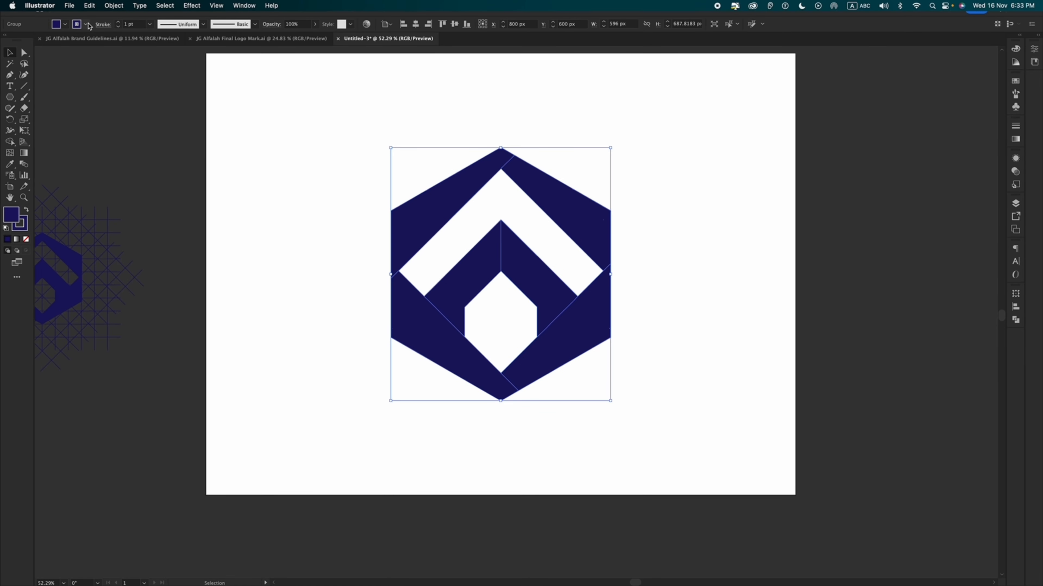
pyautogui.click(65, 24)
pyautogui.click(6, 39)
pyautogui.press('Escape')
pyautogui.scroll(2, 484, 417)
pyautogui.scroll(-1, 500, 387)
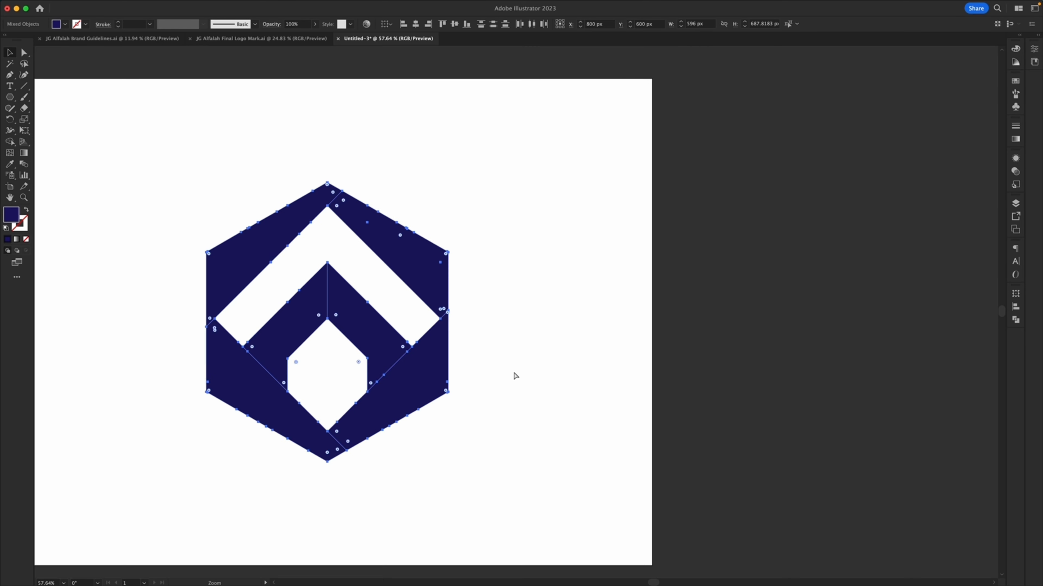
pyautogui.click(535, 316)
# Draw a small navy circle and duplicate it downward into a column of four evenly spaced circles right of the logo
pyautogui.press('m')
pyautogui.moveTo(546, 158)
pyautogui.mouseDown()
pyautogui.moveTo(569, 181)
pyautogui.moveTo(558, 170)
pyautogui.mouseUp()
pyautogui.press('v')
pyautogui.click(563, 234)
pyautogui.click(558, 170)
pyautogui.moveTo(558, 170); pyautogui.dragTo(558, 197)
pyautogui.press('super+d')
pyautogui.press('super+d')
pyautogui.click(598, 243)
pyautogui.moveTo(597, 244); pyautogui.dragTo(772, 253)
pyautogui.moveTo(657, 242); pyautogui.dragTo(677, 254)
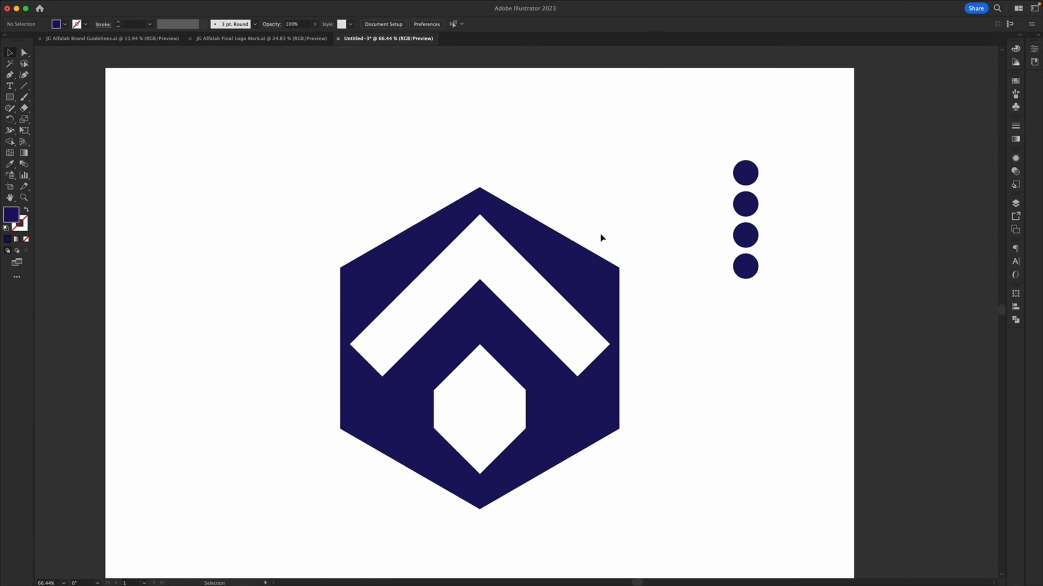
# Examine the hexagon's upper-right edge up close for stray notches
pyautogui.press('F2')
pyautogui.press('z')
pyautogui.moveTo(575, 233); pyautogui.dragTo(735, 326)
pyautogui.press('a')
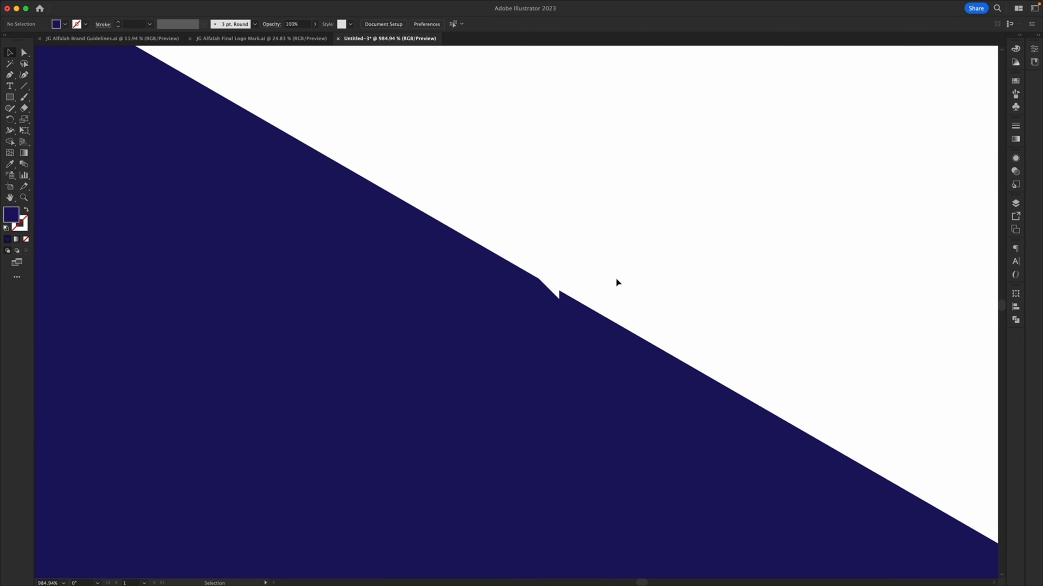